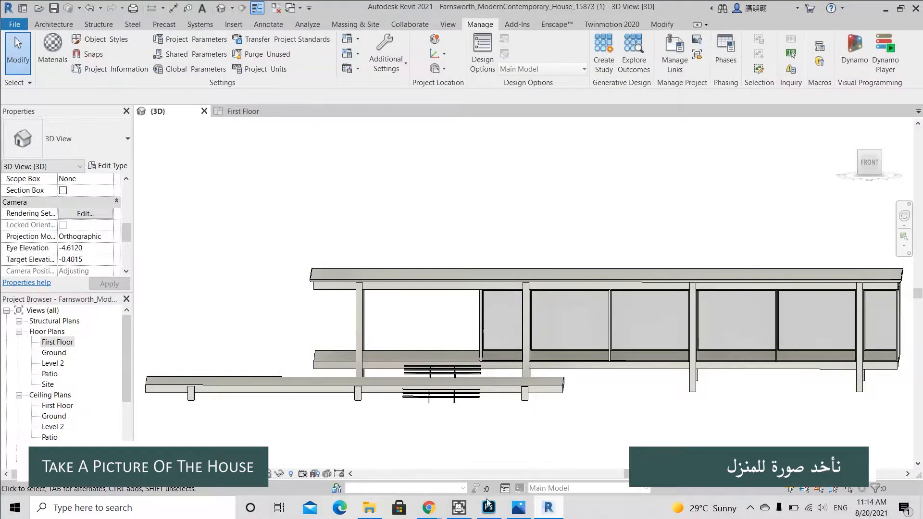
Switch to Photoshop and place the Revit screenshot as an embedded image in the Farnsworth house diagram.
{"action": "left_click", "coordinate": [489, 506]}
{"action": "key", "text": "ctrl+0"}
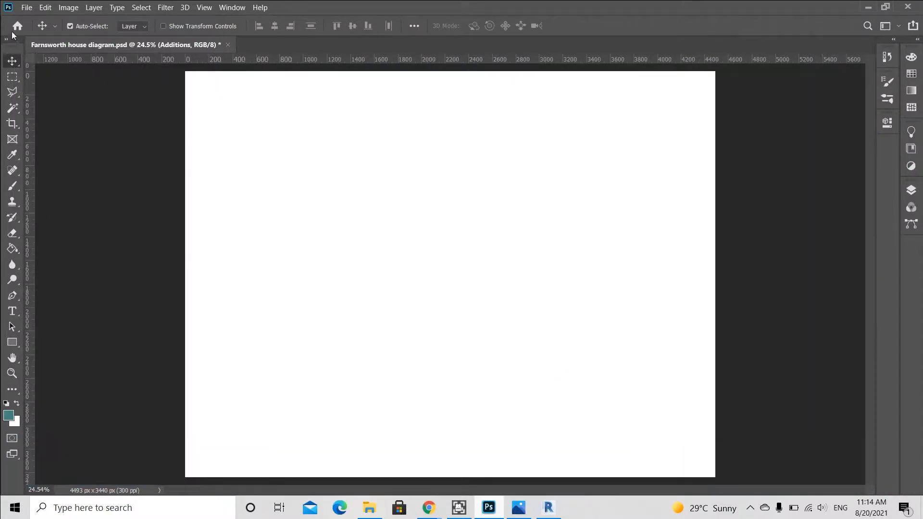
{"action": "left_click", "coordinate": [26, 7]}
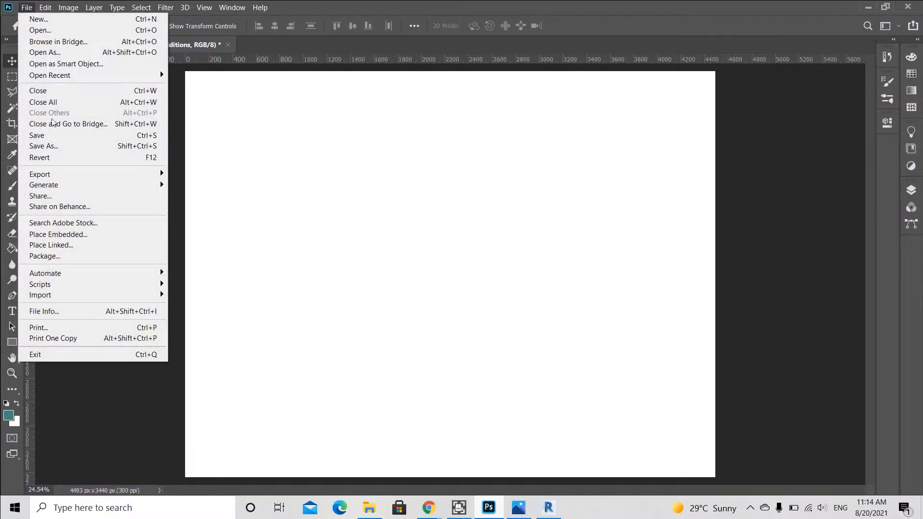
{"action": "left_click", "coordinate": [68, 233]}
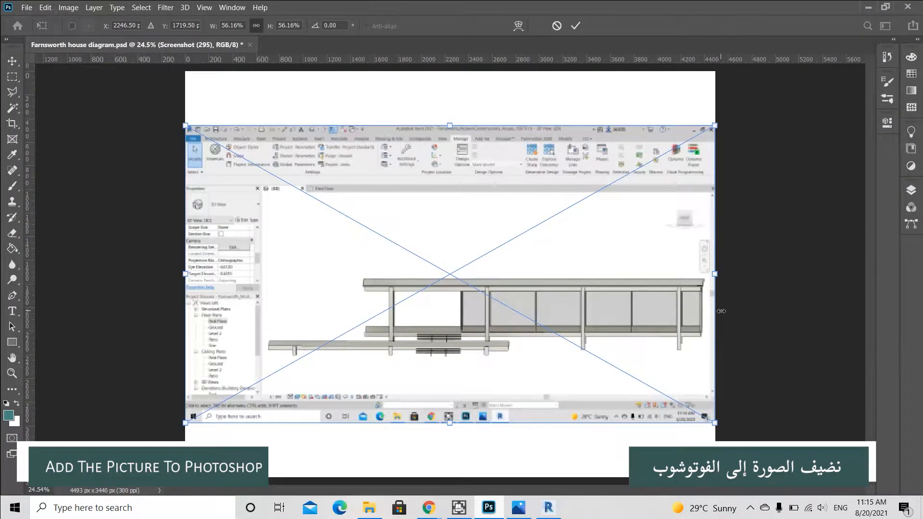
{"action": "key", "text": "Return"}
Copy a rectangular marquee selection of the house to its own layer and delete the original screenshot layer.
{"action": "key", "text": "m"}
{"action": "scroll", "coordinate": [655, 295], "scroll_direction": "up", "scroll_amount": 2}
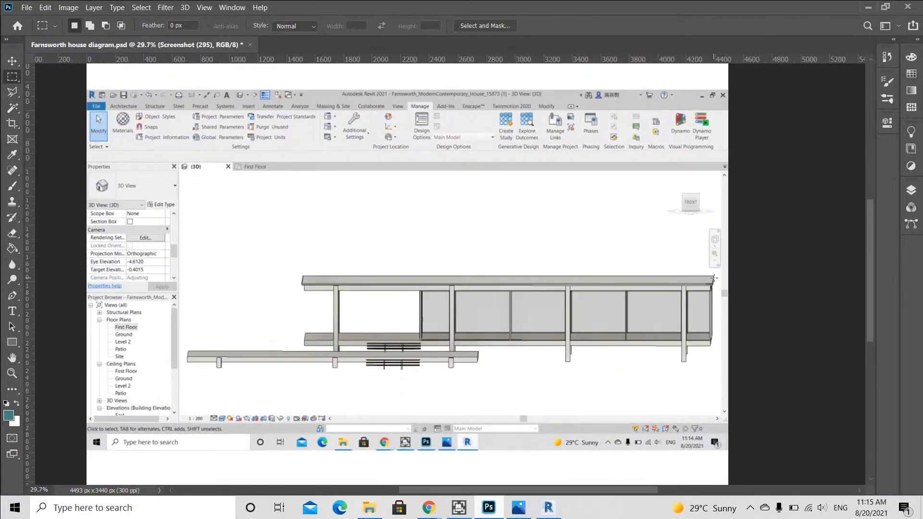
{"action": "left_click_drag", "start_coordinate": [717, 273], "coordinate": [185, 381]}
{"action": "right_click", "coordinate": [311, 339]}
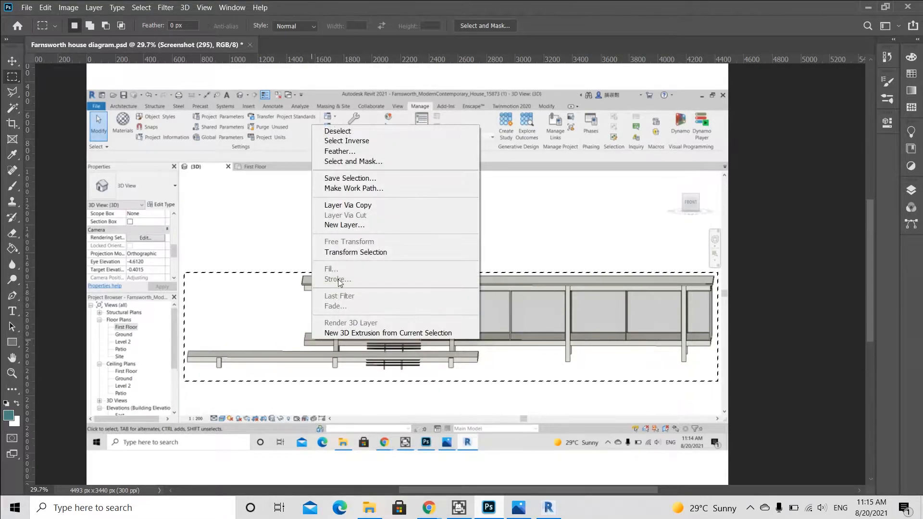
{"action": "left_click", "coordinate": [340, 201]}
{"action": "key", "text": "v"}
{"action": "left_click", "coordinate": [313, 197]}
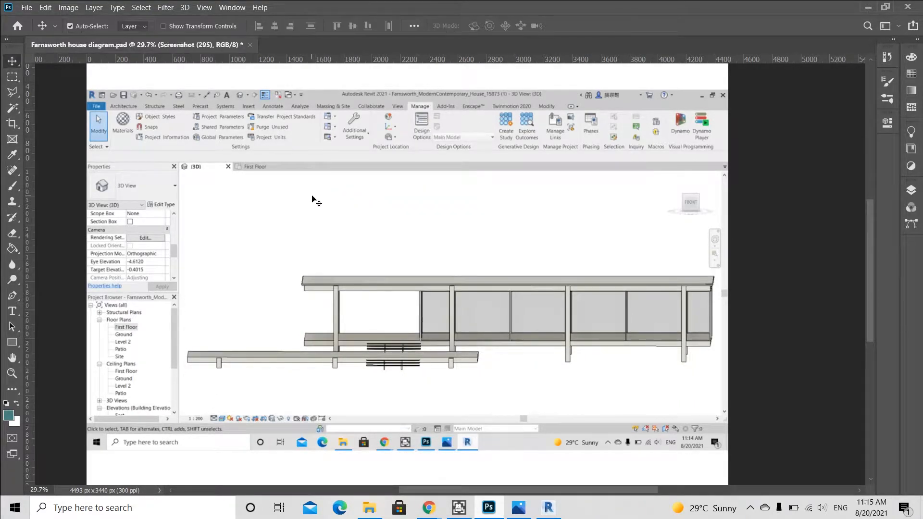
{"action": "key", "text": "Delete"}
Move the house layer toward the bottom of the canvas and scale it to about 116%.
{"action": "scroll", "coordinate": [396, 326], "scroll_direction": "down", "scroll_amount": 1}
{"action": "left_click_drag", "start_coordinate": [455, 325], "coordinate": [419, 365]}
{"action": "scroll", "coordinate": [408, 338], "scroll_direction": "down", "scroll_amount": 2}
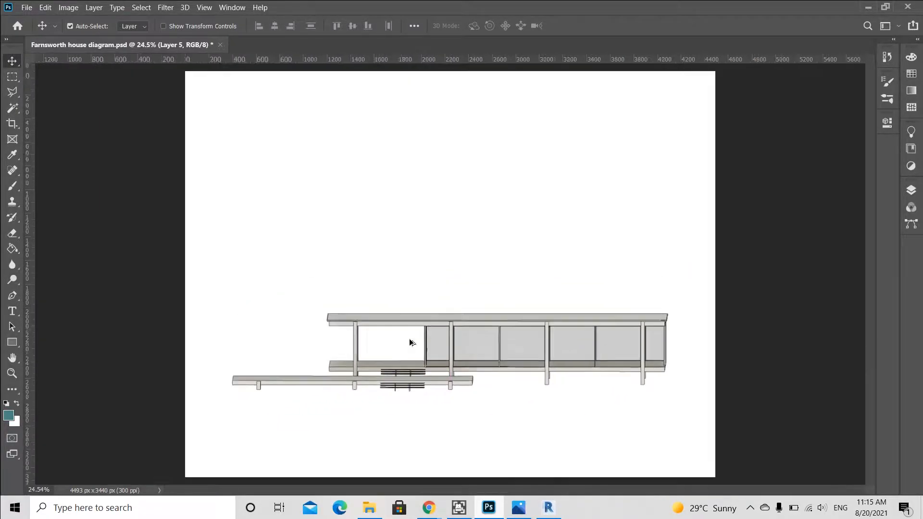
{"action": "key", "text": "ctrl+t"}
{"action": "left_click_drag", "start_coordinate": [249, 388], "coordinate": [219, 394]}
{"action": "left_click_drag", "start_coordinate": [651, 306], "coordinate": [681, 293]}
{"action": "left_click_drag", "start_coordinate": [219, 394], "coordinate": [213, 400]}
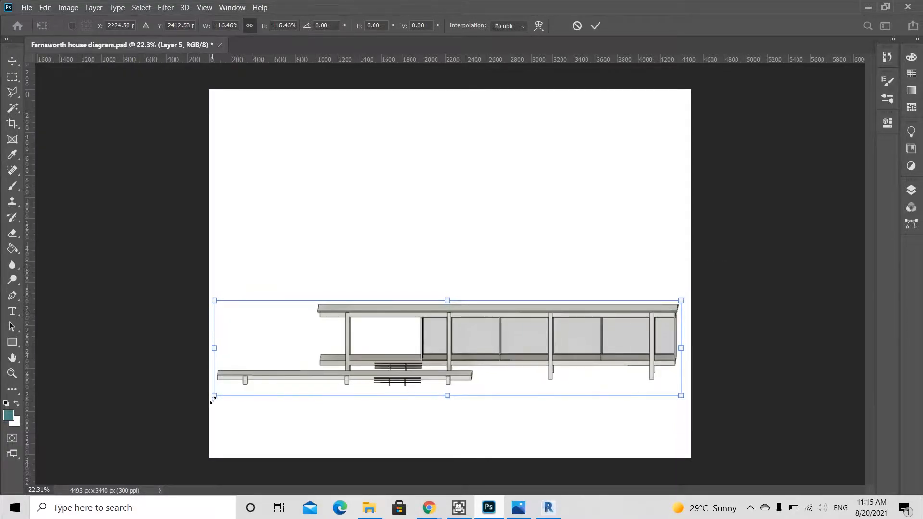
{"action": "key", "text": "Return"}
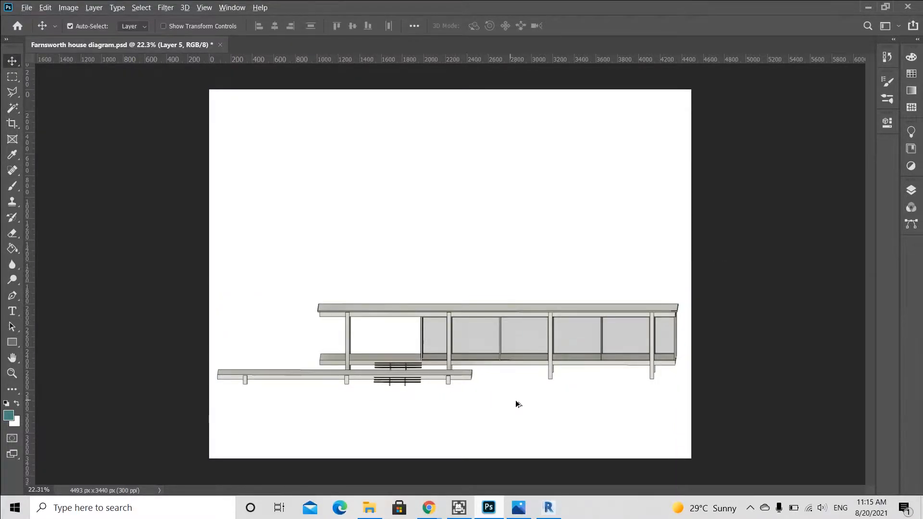
Open the Layers panel.
{"action": "scroll", "coordinate": [513, 402], "scroll_direction": "up", "scroll_amount": 1}
{"action": "left_click", "coordinate": [913, 192]}
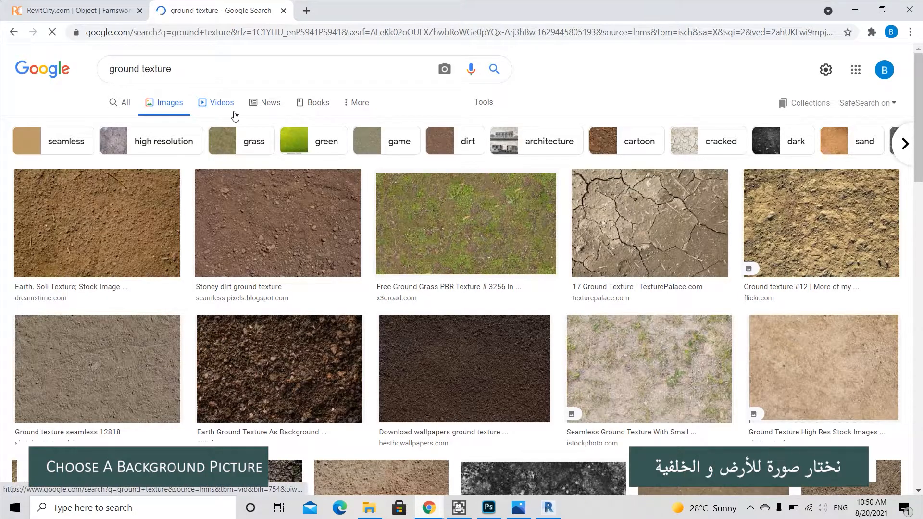
Switch to the browser and search images for ground texture png.
{"action": "left_click", "coordinate": [246, 72]}
{"action": "type", "text": "png"}
{"action": "key", "text": "Return"}
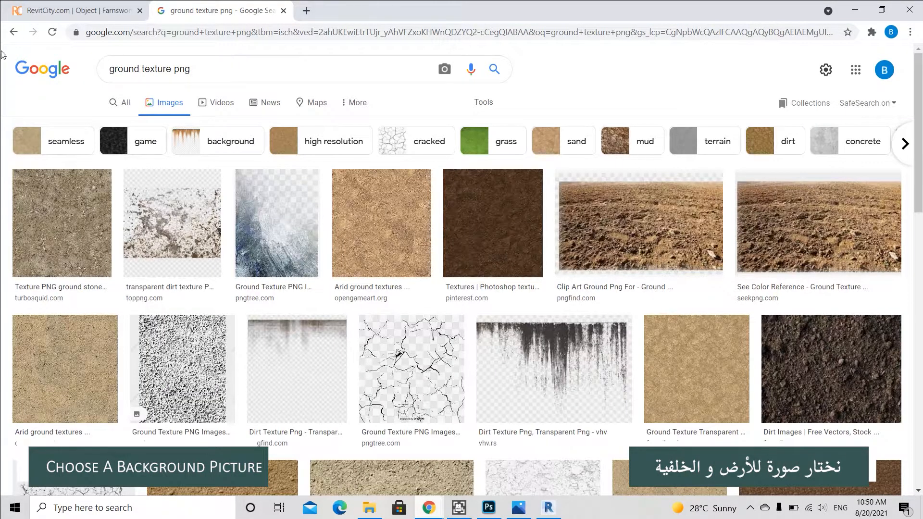
Filter the results to seamless textures and open the arid sand ground texture image.
{"action": "left_click", "coordinate": [45, 136]}
{"action": "scroll", "coordinate": [460, 344], "scroll_direction": "down", "scroll_amount": 2}
{"action": "scroll", "coordinate": [460, 345], "scroll_direction": "down", "scroll_amount": 1}
{"action": "left_click", "coordinate": [236, 390]}
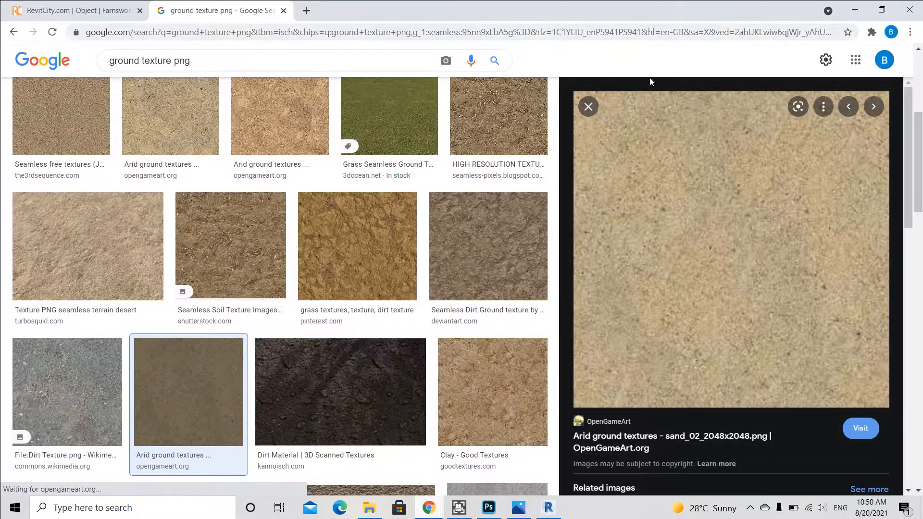
Back in Photoshop, place the sand texture image embedded inside the Background layer group.
{"action": "key", "text": "alt+Tab"}
{"action": "left_click", "coordinate": [782, 276]}
{"action": "left_click", "coordinate": [813, 264]}
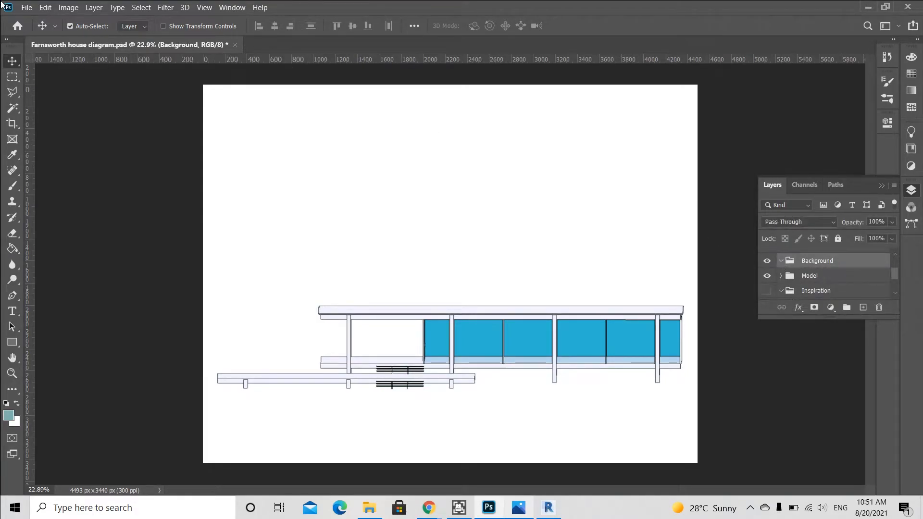
{"action": "left_click", "coordinate": [27, 8]}
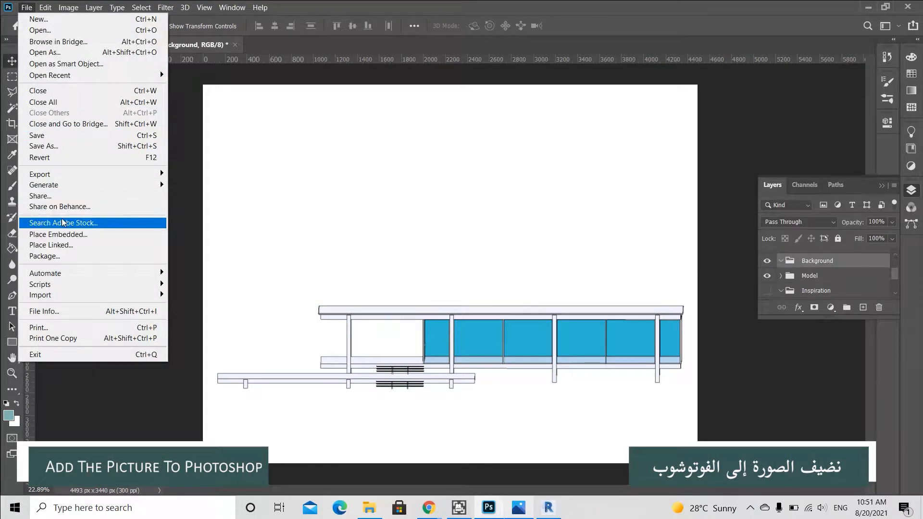
{"action": "left_click", "coordinate": [65, 234]}
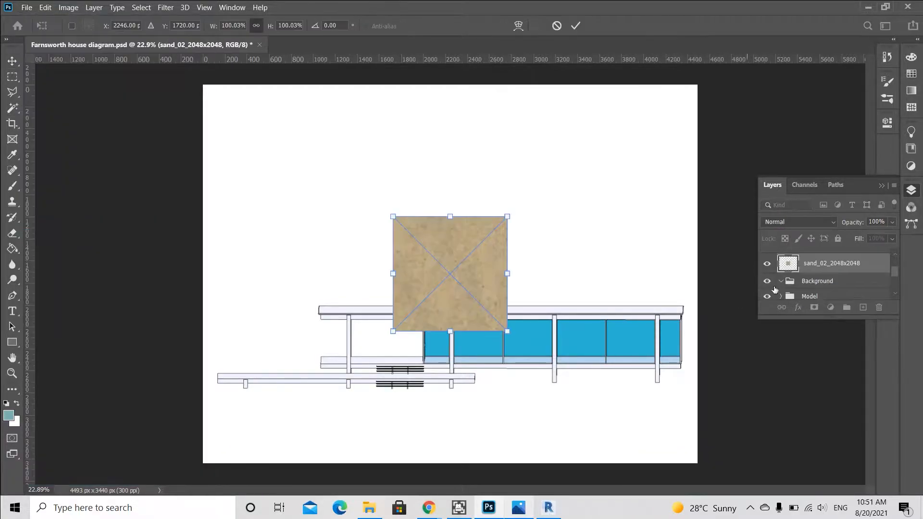
{"action": "left_click_drag", "start_coordinate": [827, 269], "coordinate": [812, 256]}
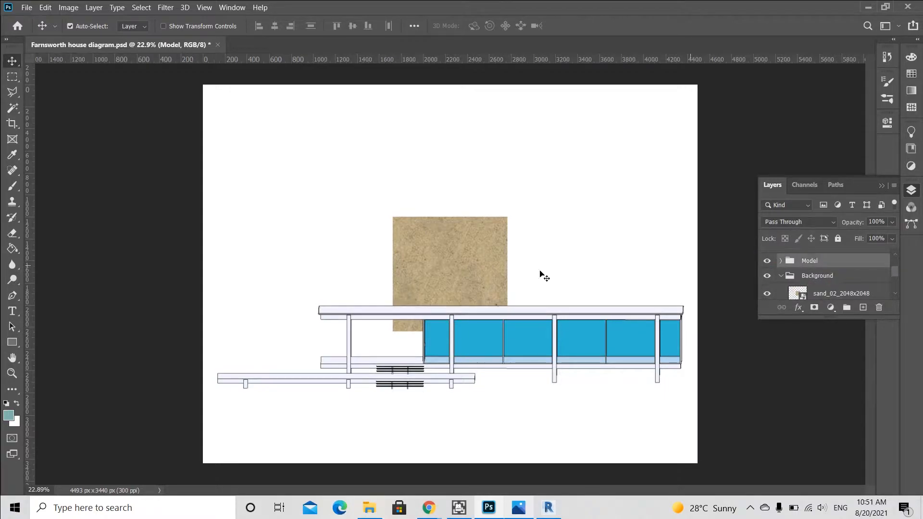
{"action": "left_click", "coordinate": [450, 273]}
Duplicate the sand texture across the bottom of the canvas to cover the whole ground area.
{"action": "left_click_drag", "start_coordinate": [439, 292], "coordinate": [375, 406]}
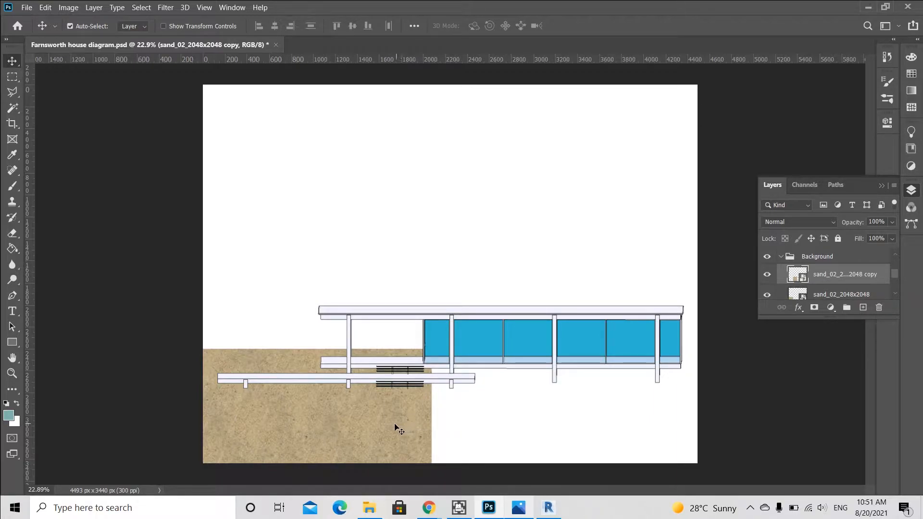
{"action": "left_click_drag", "start_coordinate": [381, 427], "coordinate": [712, 434]}
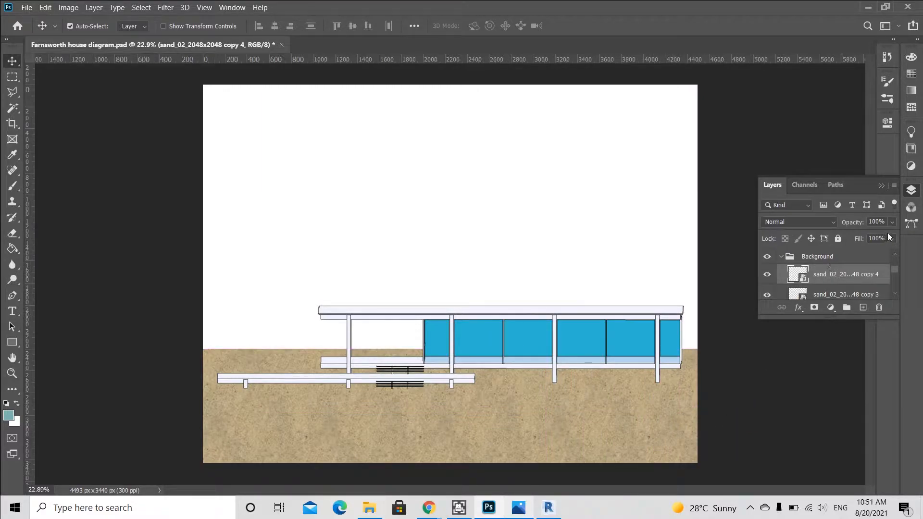
{"action": "left_click_drag", "start_coordinate": [870, 318], "coordinate": [870, 484]}
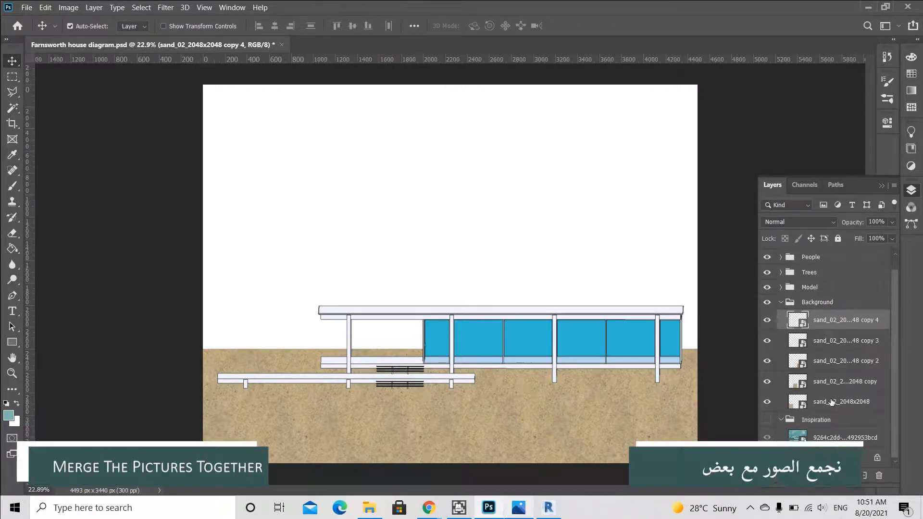
Merge all the sand texture layers into one and hide the Model group.
{"action": "left_click", "coordinate": [832, 402], "text": "shift"}
{"action": "right_click", "coordinate": [831, 402]}
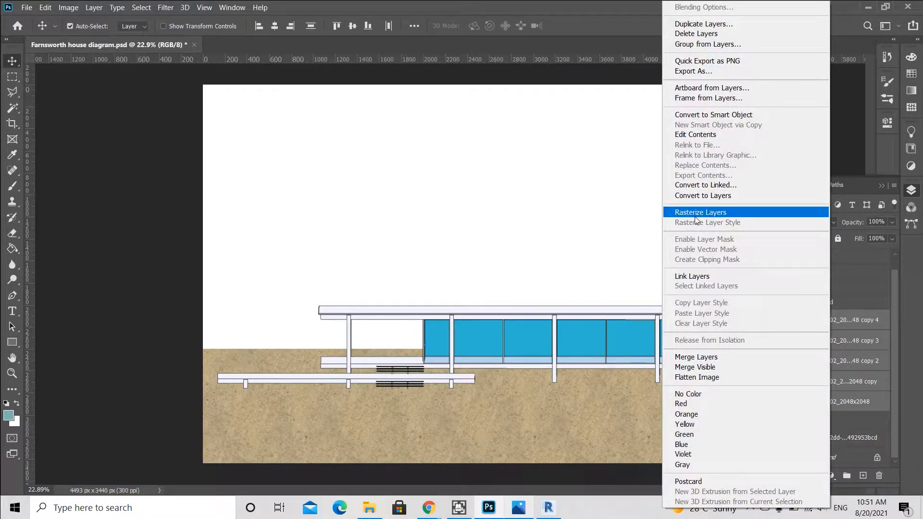
{"action": "left_click", "coordinate": [704, 357]}
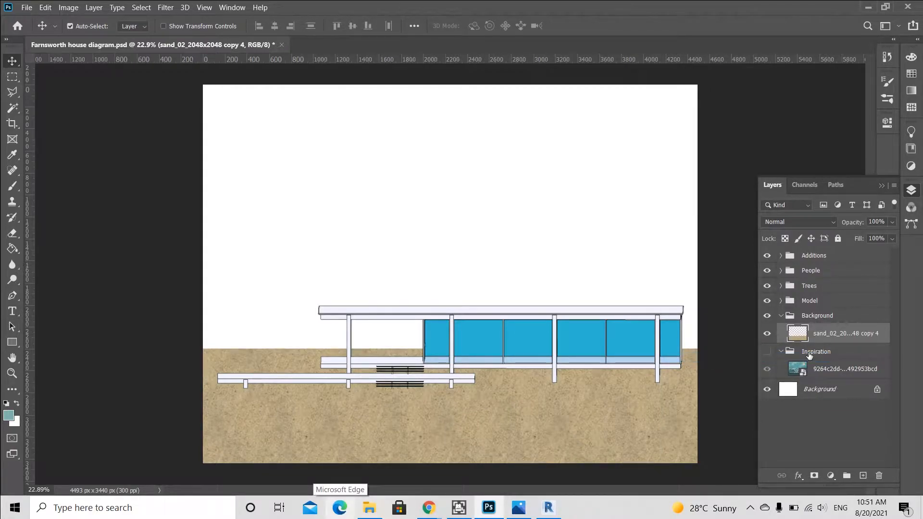
{"action": "left_click", "coordinate": [767, 301]}
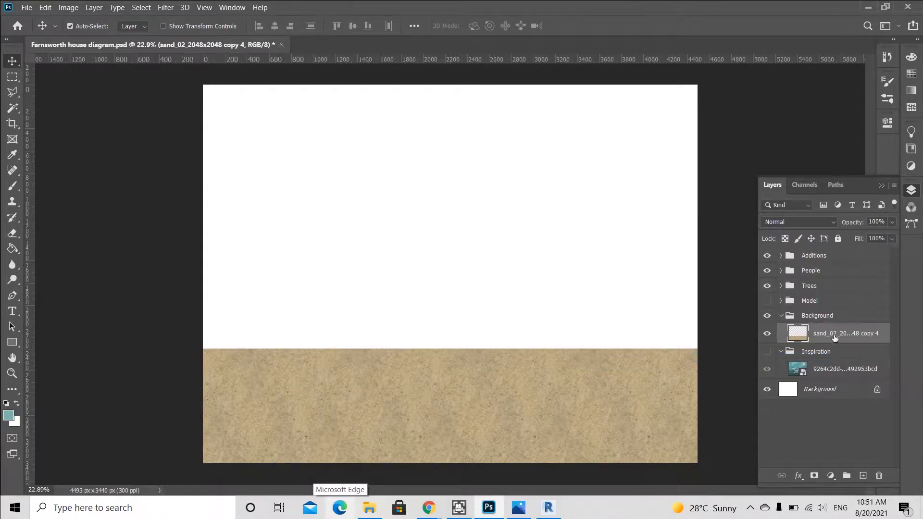
Draw a rectangle over the ground area with a dark teal fill and no stroke.
{"action": "left_click", "coordinate": [11, 340]}
{"action": "left_click_drag", "start_coordinate": [199, 348], "coordinate": [703, 464]}
{"action": "left_click", "coordinate": [716, 195]}
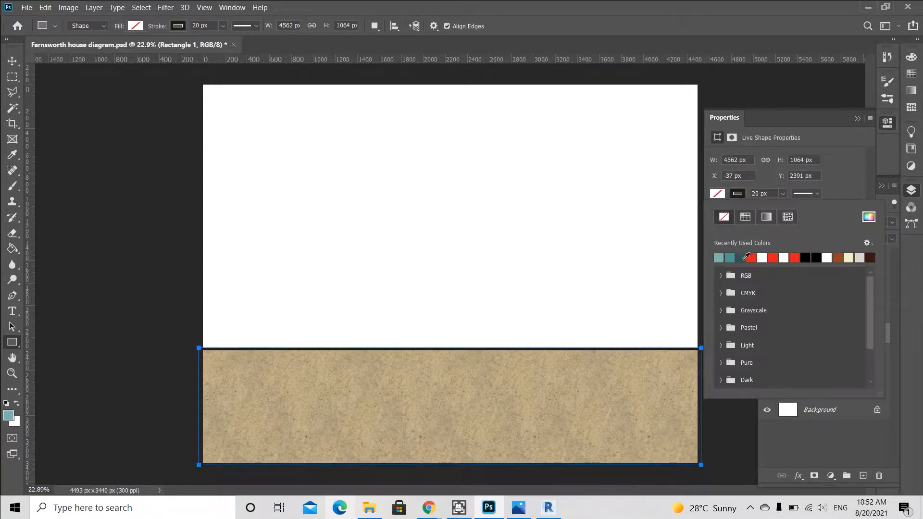
{"action": "left_click", "coordinate": [743, 258]}
{"action": "left_click", "coordinate": [724, 216]}
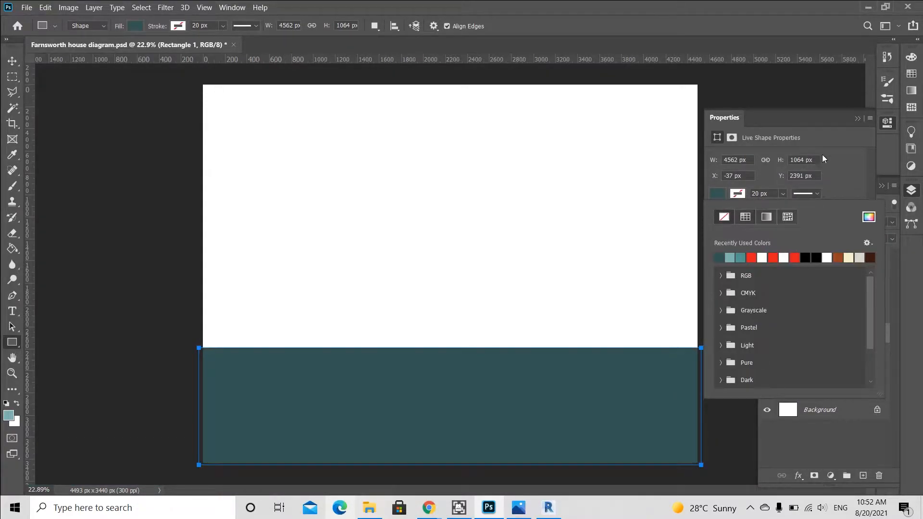
{"action": "left_click", "coordinate": [857, 119]}
Move the rectangle below the sand layer and set the sand layer's blend mode to Multiply.
{"action": "left_click_drag", "start_coordinate": [818, 335], "coordinate": [819, 356]}
{"action": "left_click", "coordinate": [825, 333]}
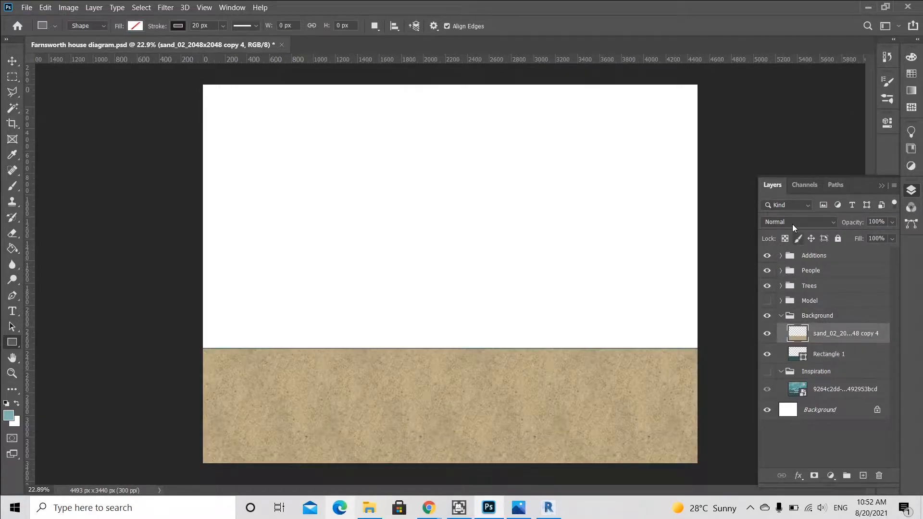
{"action": "left_click", "coordinate": [792, 224]}
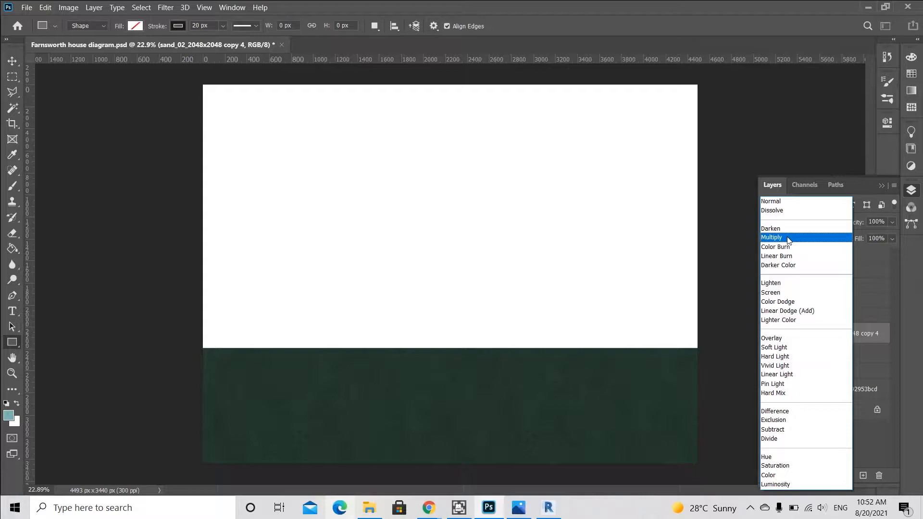
{"action": "left_click", "coordinate": [788, 239]}
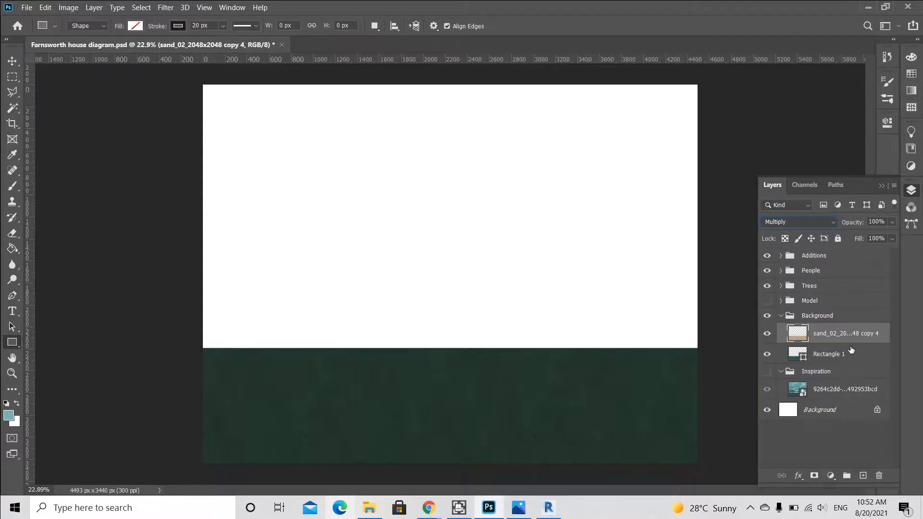
{"action": "key", "text": "ctrl+alt+shift+b"}
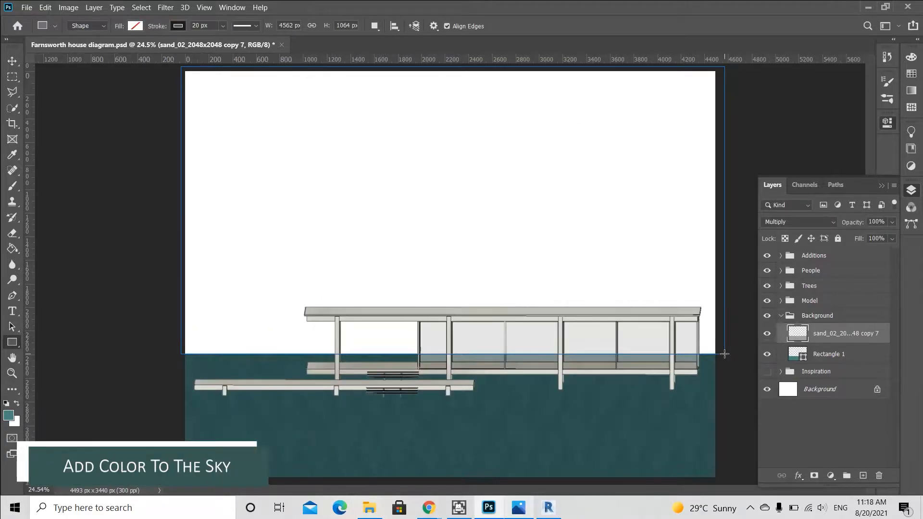
Draw a rectangle over the sky area with a light teal fill and no stroke.
{"action": "left_click_drag", "start_coordinate": [724, 354], "coordinate": [725, 354]}
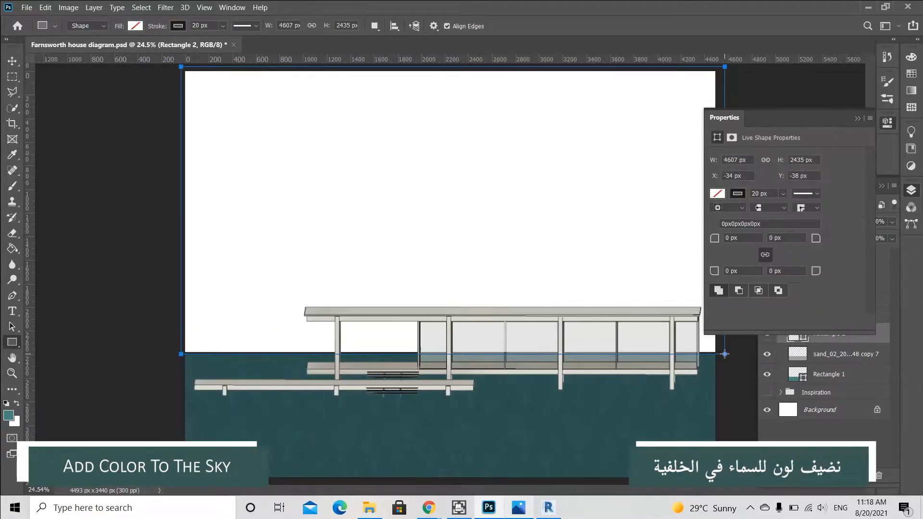
{"action": "left_click", "coordinate": [717, 194]}
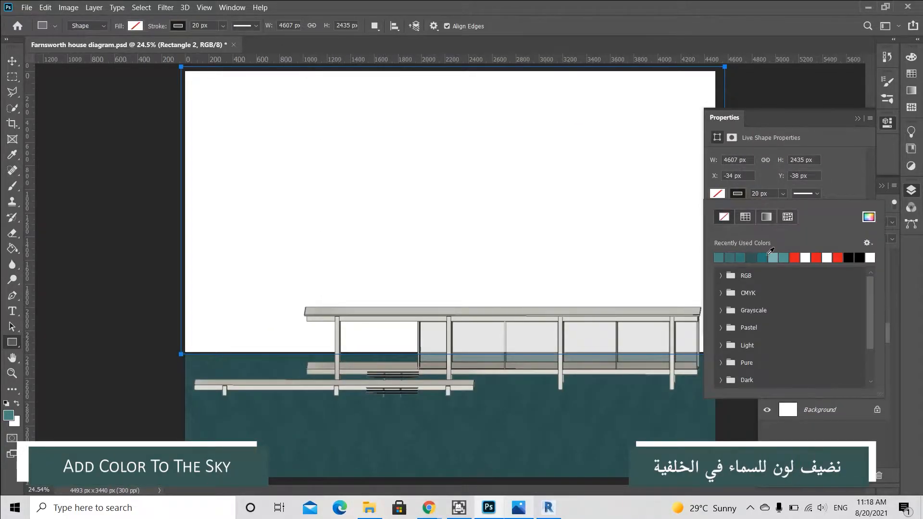
{"action": "left_click", "coordinate": [774, 256]}
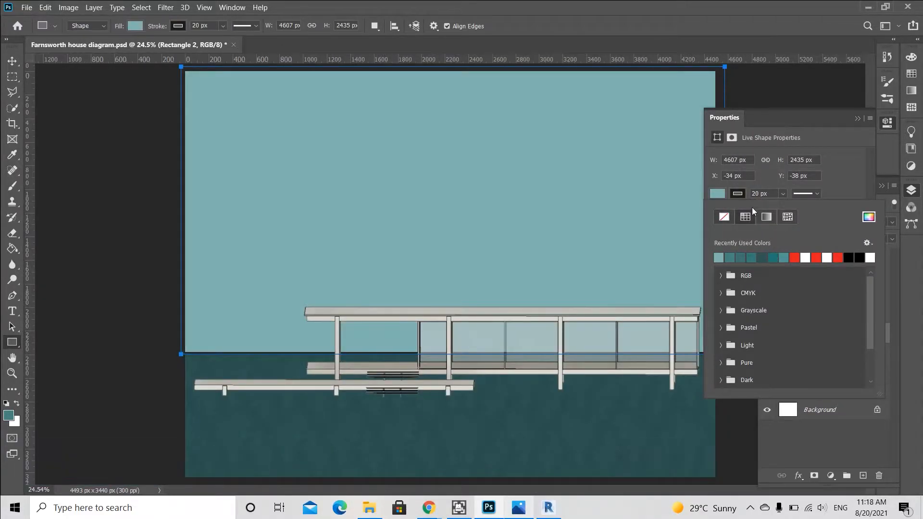
{"action": "left_click", "coordinate": [725, 216]}
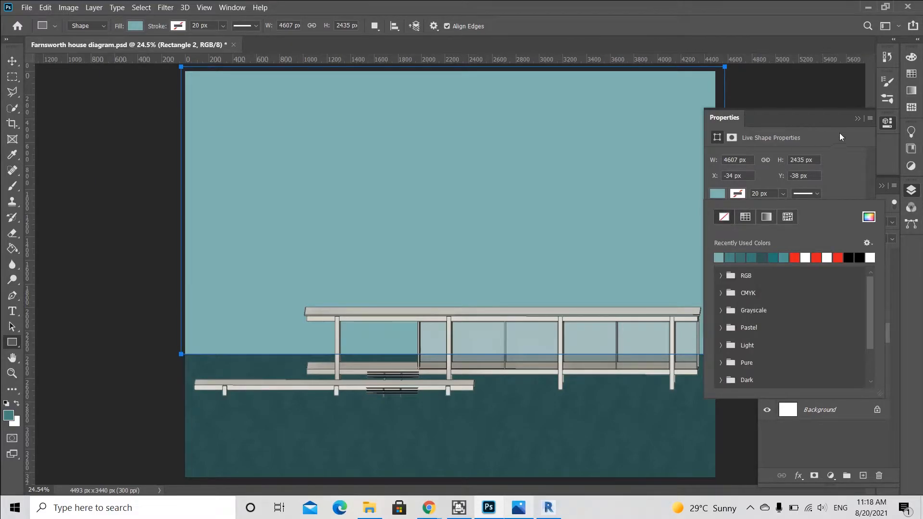
{"action": "left_click", "coordinate": [856, 120]}
{"action": "left_click", "coordinate": [857, 120]}
{"action": "key", "text": "v"}
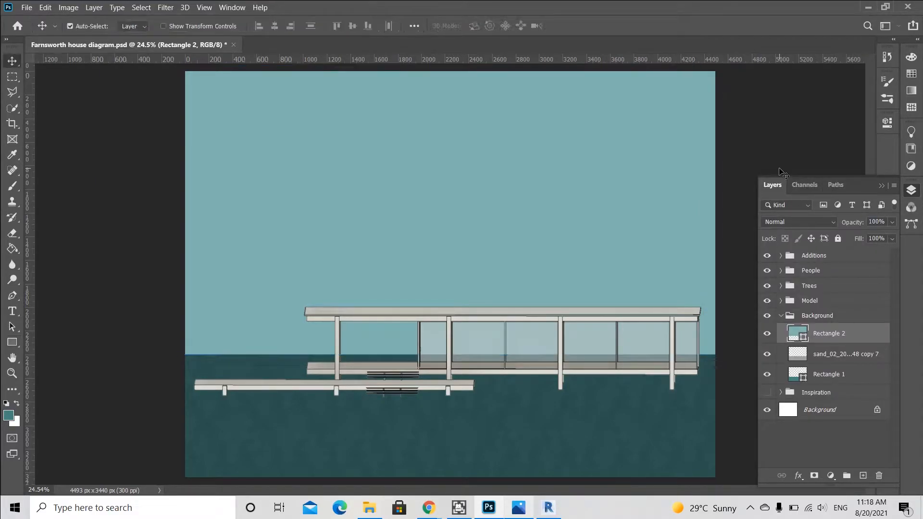
On a new layer above the sky rectangle, stamp white fog clouds across the sky with a large 2500 px cloud brush.
{"action": "left_click", "coordinate": [745, 169]}
{"action": "left_click", "coordinate": [824, 330]}
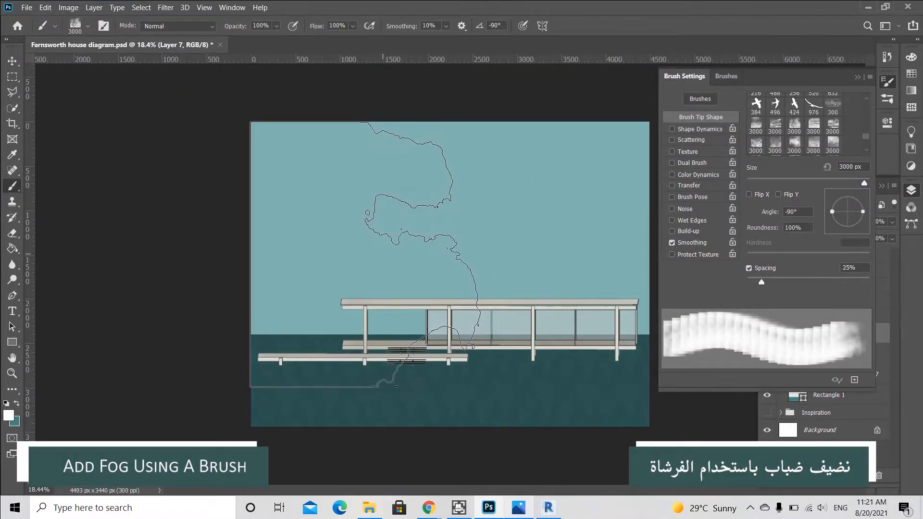
{"action": "left_click_drag", "start_coordinate": [864, 186], "coordinate": [862, 185]}
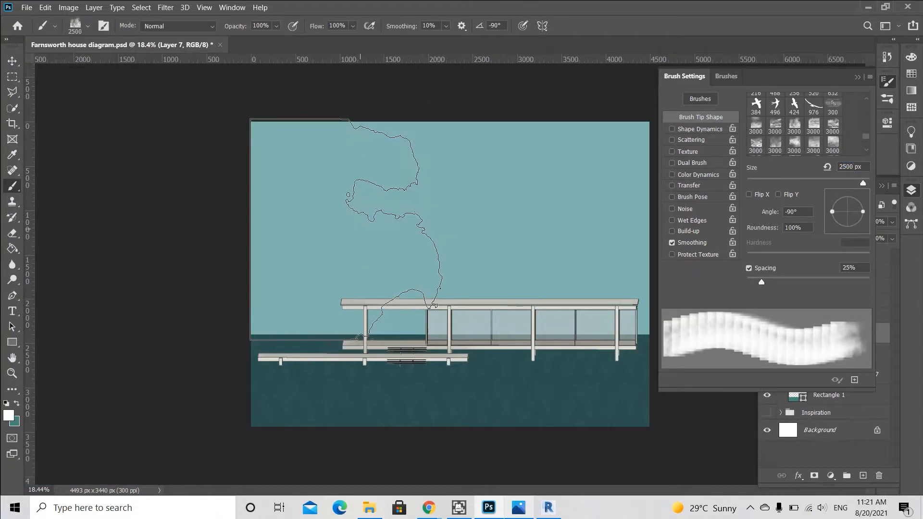
{"action": "left_click", "coordinate": [358, 231]}
{"action": "left_click", "coordinate": [795, 145]}
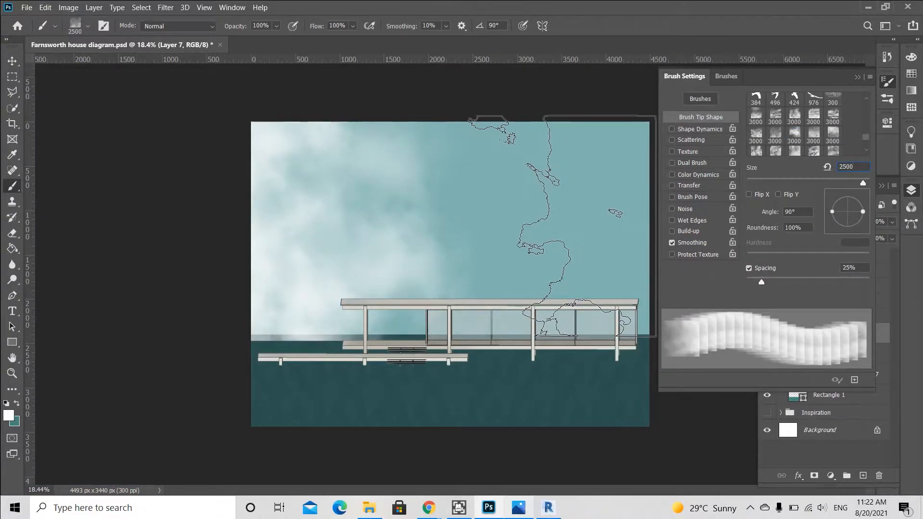
{"action": "left_click", "coordinate": [553, 226]}
{"action": "key", "text": "v"}
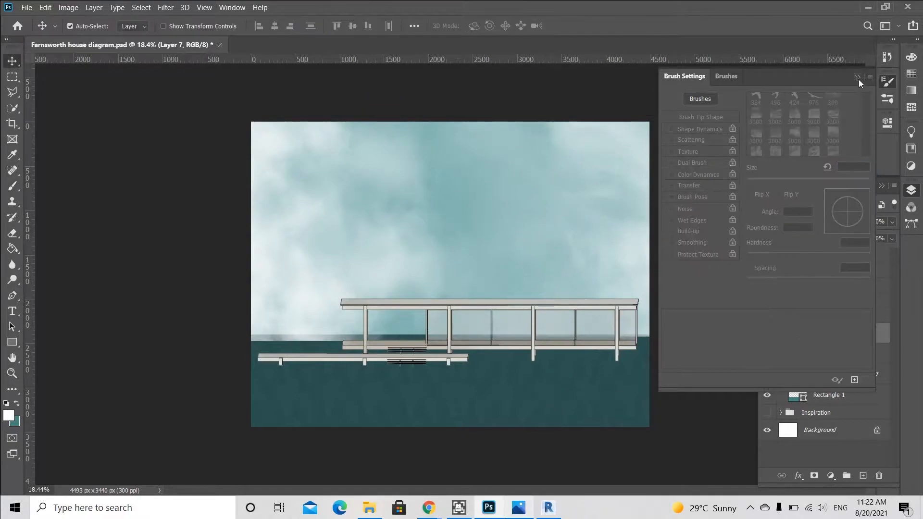
Stamp more fog over the sky and ground with other cloud brush tips, undoing the unwanted stamps.
{"action": "left_click", "coordinate": [858, 78]}
{"action": "key", "text": "b"}
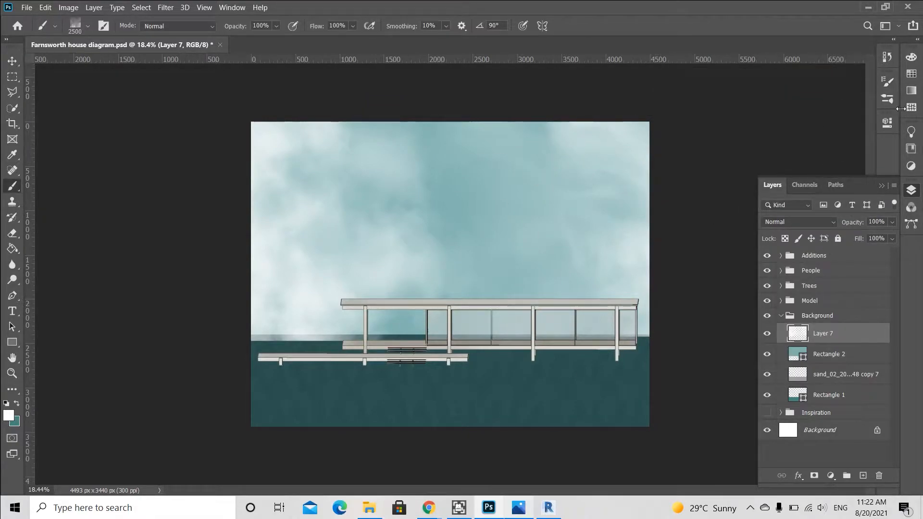
{"action": "left_click", "coordinate": [888, 85]}
{"action": "left_click", "coordinate": [775, 136]}
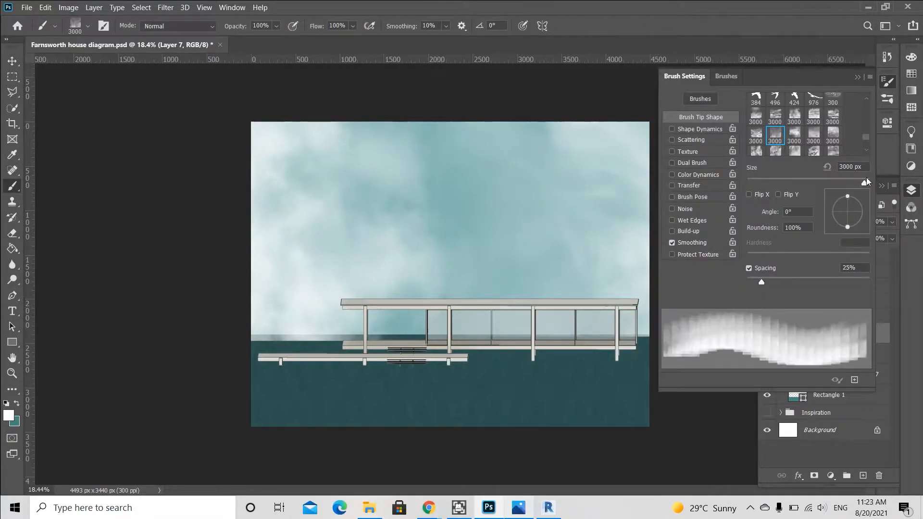
{"action": "left_click", "coordinate": [451, 243]}
{"action": "key", "text": "ctrl+z"}
{"action": "key", "text": "ctrl+z"}
{"action": "key", "text": "ctrl+z"}
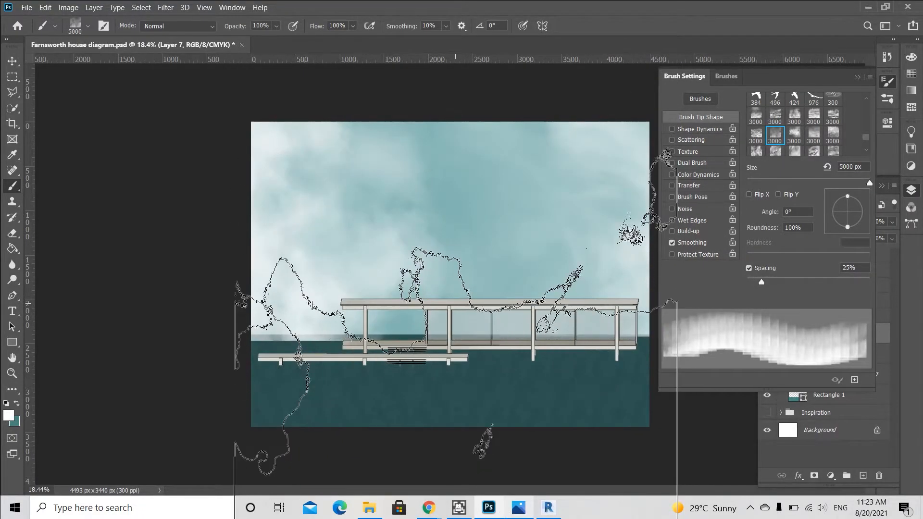
{"action": "left_click", "coordinate": [440, 308]}
{"action": "left_click", "coordinate": [775, 117]}
{"action": "left_click_drag", "start_coordinate": [867, 217], "coordinate": [850, 231]}
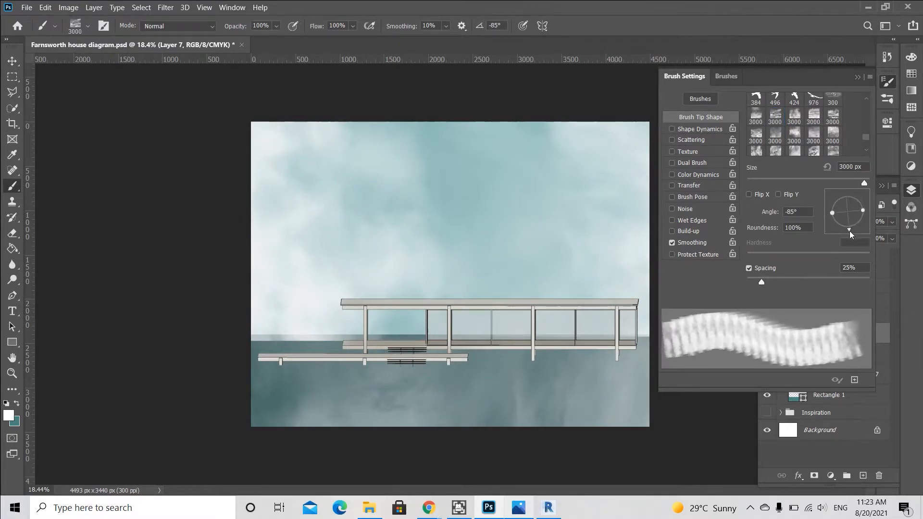
{"action": "left_click", "coordinate": [760, 139]}
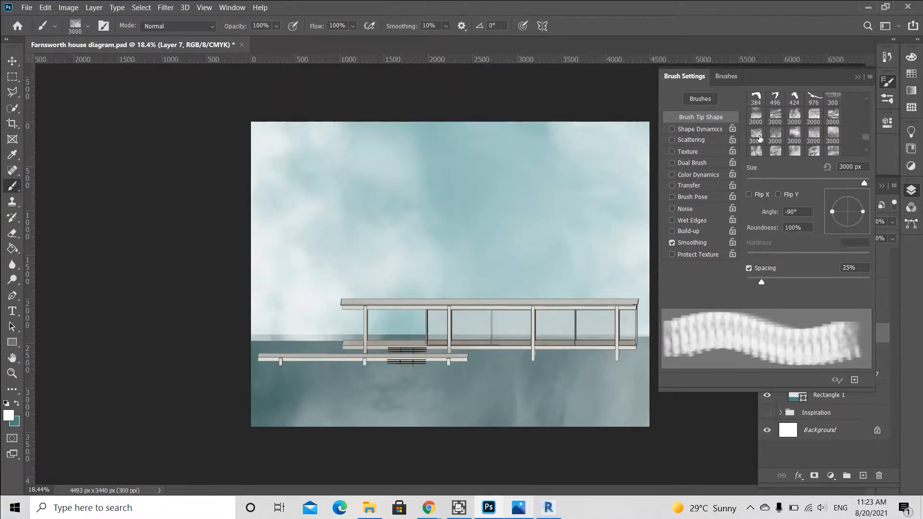
{"action": "key", "text": "F5"}
{"action": "key", "text": "v"}
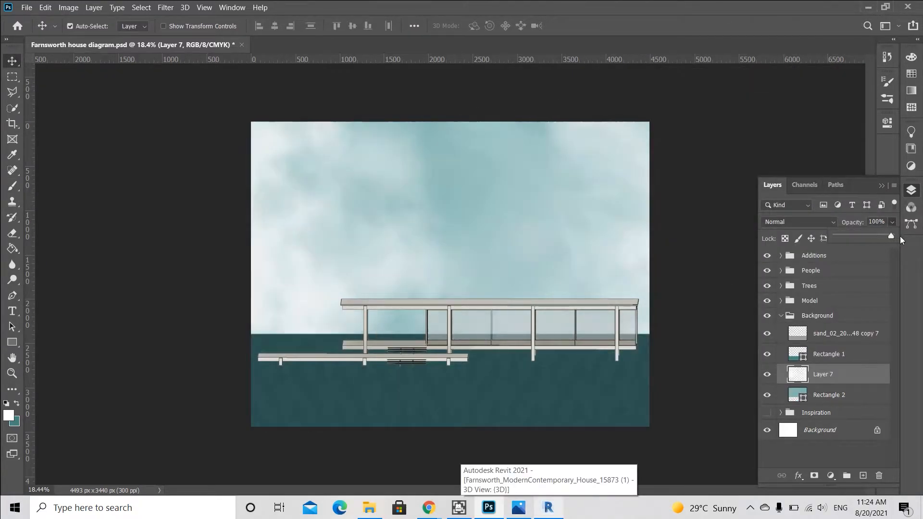
Duplicate the fog layer and set the copy's opacity to 71%.
{"action": "left_click", "coordinate": [846, 381]}
{"action": "right_click", "coordinate": [846, 381]}
{"action": "left_click", "coordinate": [717, 57]}
{"action": "left_click", "coordinate": [799, 73]}
{"action": "left_click_drag", "start_coordinate": [891, 236], "coordinate": [874, 235]}
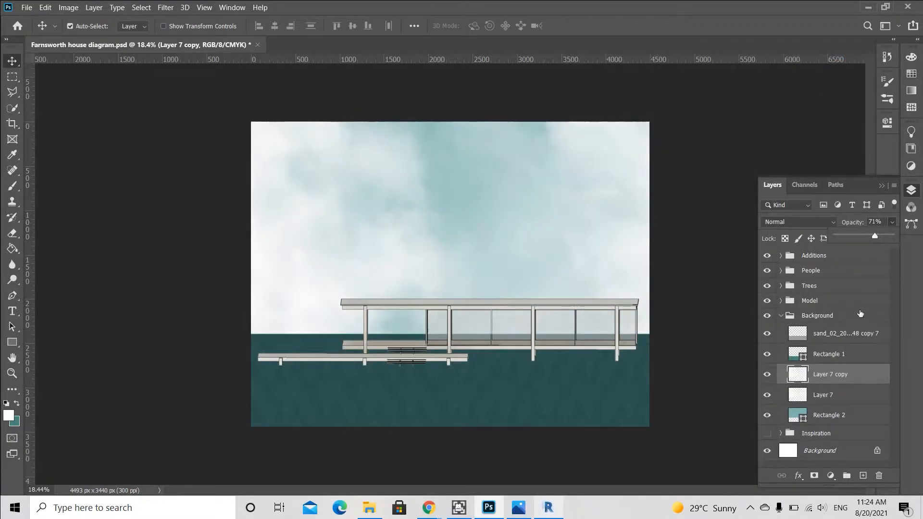
Rotate the fog copy 90° and nudge it slightly upward.
{"action": "key", "text": "ctrl+t"}
{"action": "type", "text": "180"}
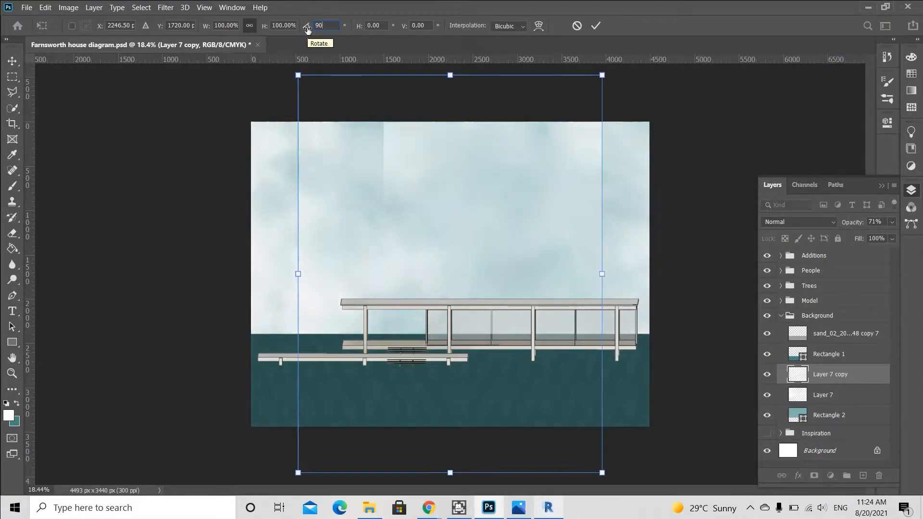
{"action": "left_click", "coordinate": [595, 26]}
{"action": "left_click_drag", "start_coordinate": [564, 206], "coordinate": [566, 187]}
{"action": "left_click", "coordinate": [765, 374]}
{"action": "left_click", "coordinate": [766, 374]}
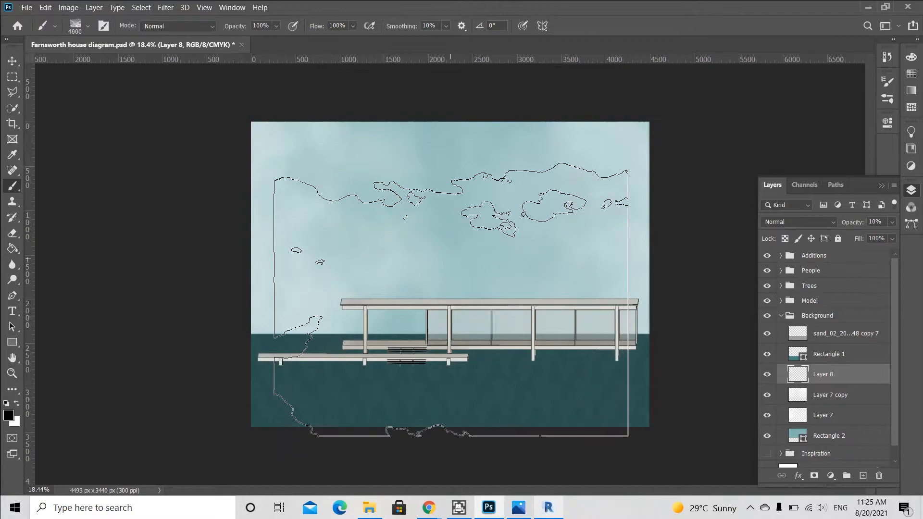
Enlarge the brush to 4600 px and stamp a dark cloud onto the new fog layer.
{"action": "key", "text": "bracketright"}
{"action": "key", "text": "bracketright"}
{"action": "key", "text": "bracketright"}
{"action": "key", "text": "bracketright"}
{"action": "key", "text": "bracketright"}
{"action": "key", "text": "bracketright"}
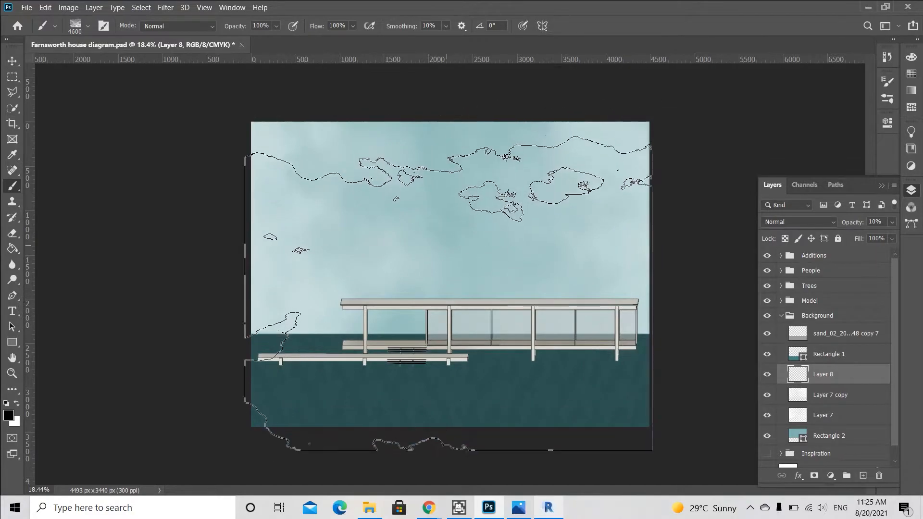
{"action": "left_click", "coordinate": [448, 295]}
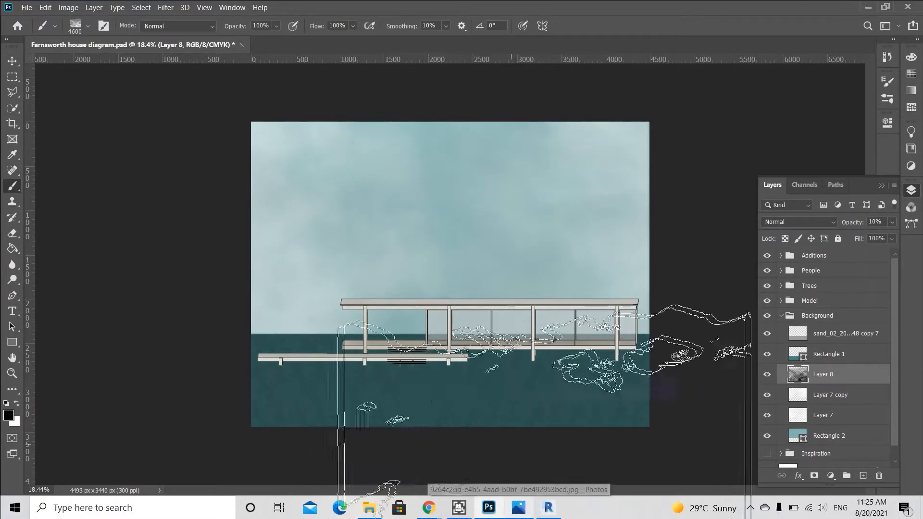
Set the dark cloud layer's opacity to 10%.
{"action": "key", "text": "v"}
{"action": "left_click", "coordinate": [893, 223]}
{"action": "left_click", "coordinate": [888, 237]}
{"action": "left_click", "coordinate": [860, 223]}
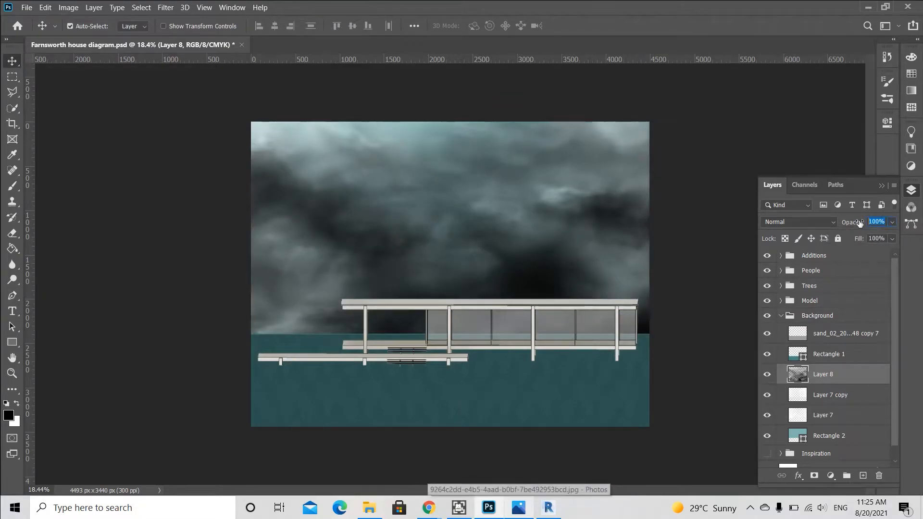
{"action": "type", "text": "10"}
{"action": "key", "text": "Up"}
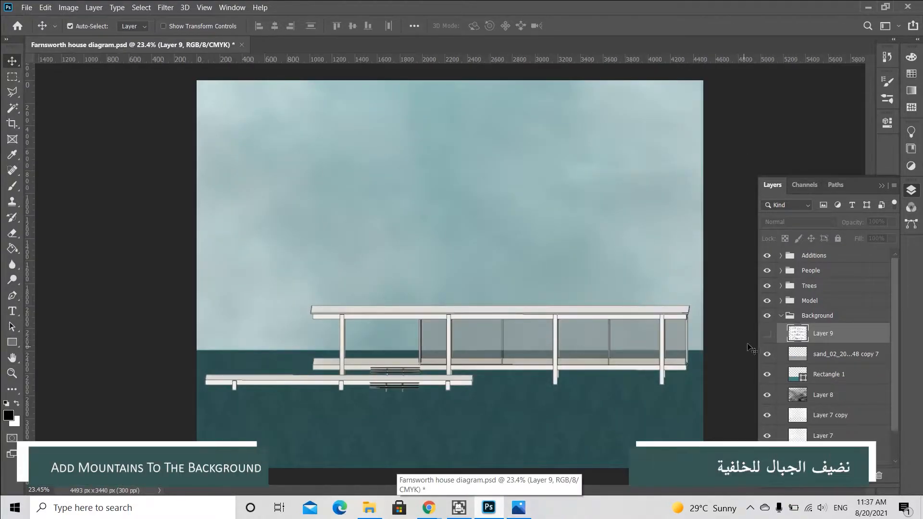
Hide the Model group and show the mountain sketch image layer.
{"action": "left_click", "coordinate": [769, 301]}
{"action": "left_click", "coordinate": [747, 305]}
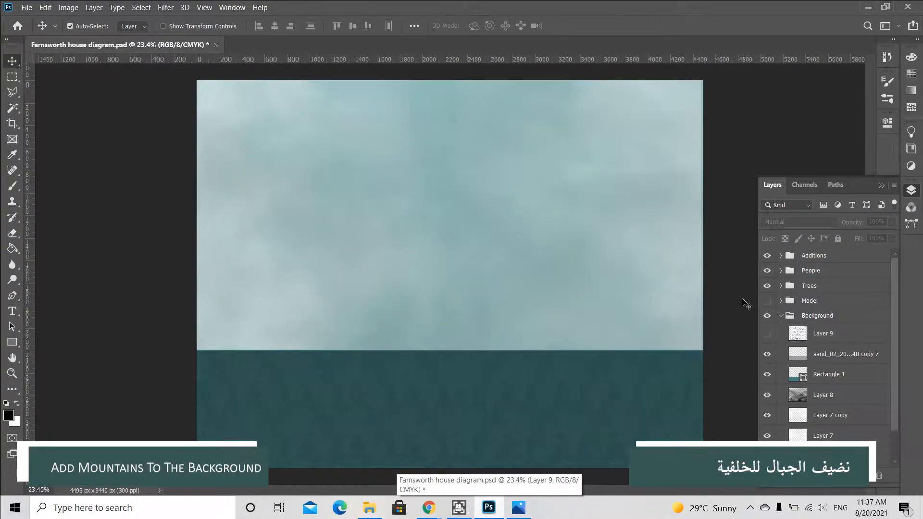
{"action": "left_click", "coordinate": [32, 8]}
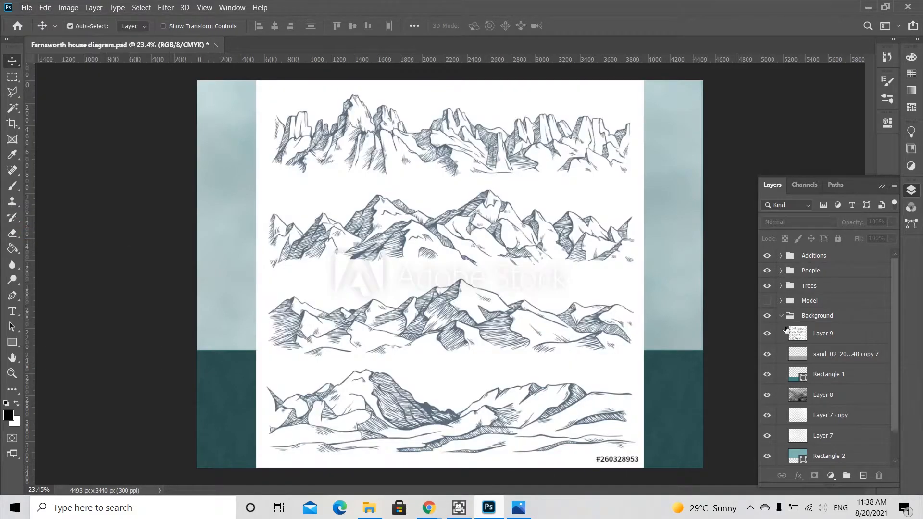
{"action": "left_click", "coordinate": [517, 238]}
Marquee-select the second row of mountains in the sketch and copy it to a new layer.
{"action": "key", "text": "m"}
{"action": "scroll", "coordinate": [520, 231], "scroll_direction": "up", "scroll_amount": 2}
{"action": "left_click_drag", "start_coordinate": [140, 160], "coordinate": [695, 274]}
{"action": "right_click", "coordinate": [485, 225]}
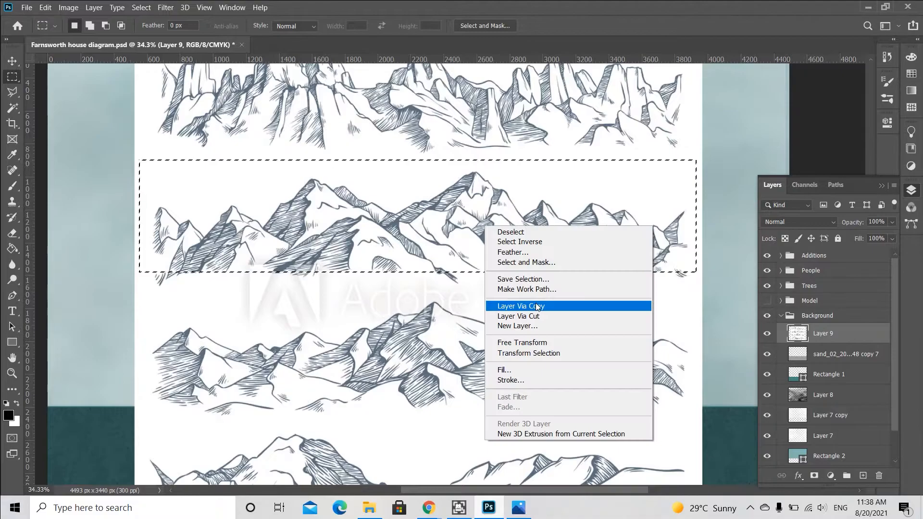
{"action": "left_click", "coordinate": [509, 301]}
Select the right part of the third mountain row and copy it to a new layer.
{"action": "scroll", "coordinate": [413, 263], "scroll_direction": "down", "scroll_amount": 2}
{"action": "scroll", "coordinate": [293, 297], "scroll_direction": "up", "scroll_amount": 1}
{"action": "left_click", "coordinate": [289, 297], "text": "ctrl"}
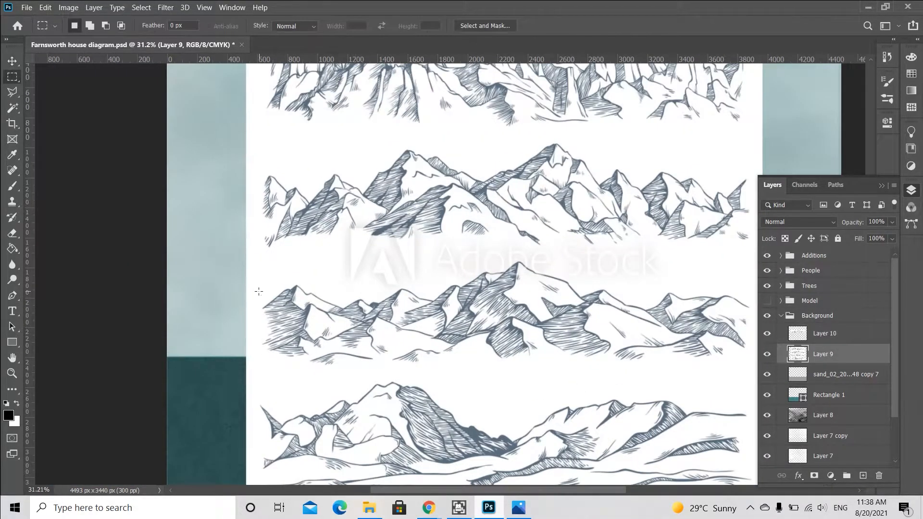
{"action": "left_click_drag", "start_coordinate": [570, 368], "coordinate": [750, 281]}
{"action": "right_click", "coordinate": [657, 313]}
{"action": "left_click", "coordinate": [673, 176]}
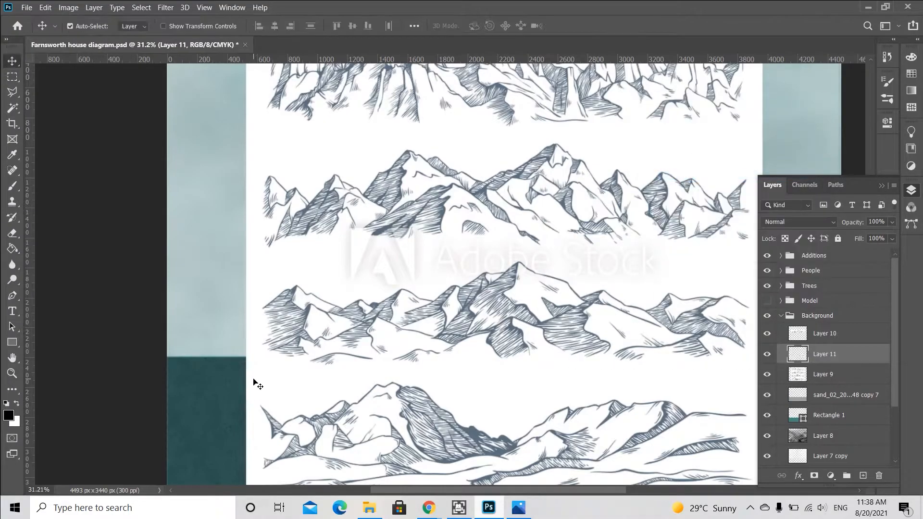
Select the left part of the third mountain row and copy it to a new layer.
{"action": "left_click", "coordinate": [253, 382], "text": "ctrl"}
{"action": "left_click_drag", "start_coordinate": [256, 380], "coordinate": [439, 284]}
{"action": "right_click", "coordinate": [336, 310]}
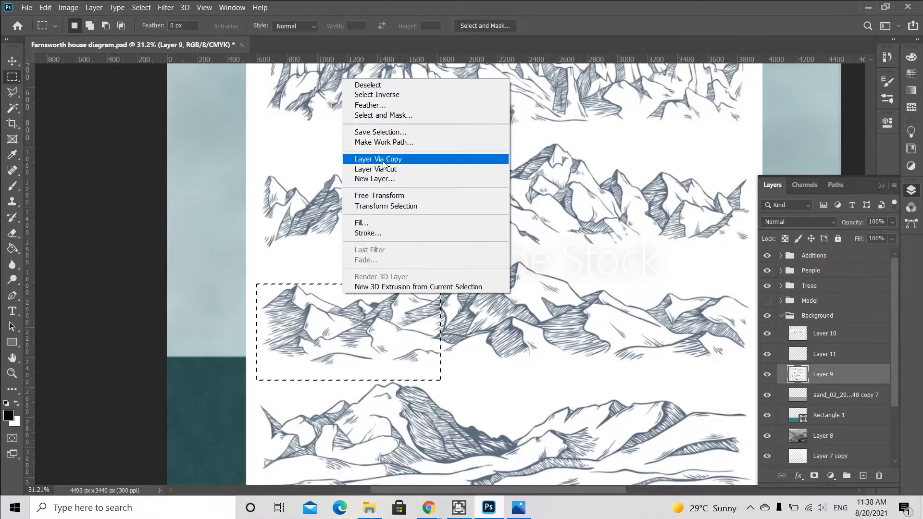
{"action": "left_click", "coordinate": [375, 155]}
Hide the original mountain sketch layer and set the left mountain copy's blend mode to Multiply.
{"action": "key", "text": "v"}
{"action": "left_click", "coordinate": [768, 395]}
{"action": "left_click", "coordinate": [791, 223]}
{"action": "left_click", "coordinate": [781, 239]}
{"action": "left_click", "coordinate": [617, 340]}
{"action": "left_click", "coordinate": [384, 325]}
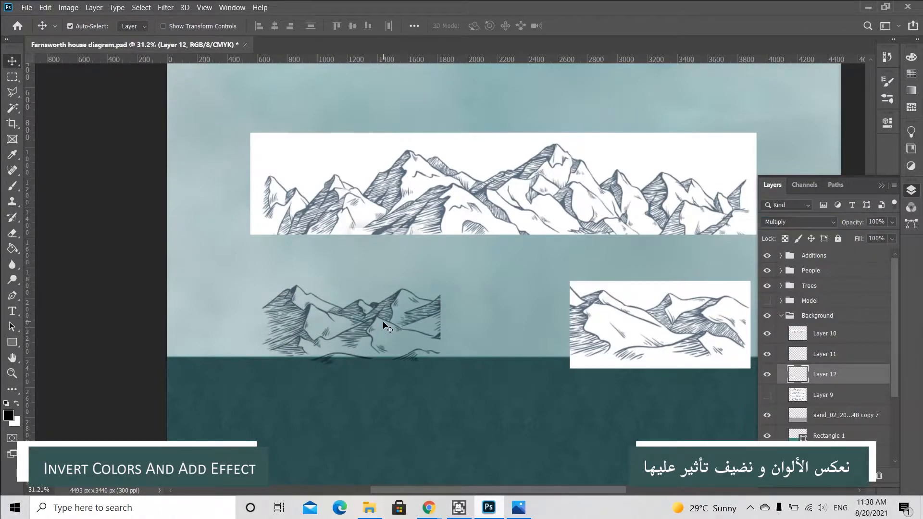
Invert the left mountain copy with Color Dodge blending and move it to the canvas's left edge.
{"action": "key", "text": "ctrl+i"}
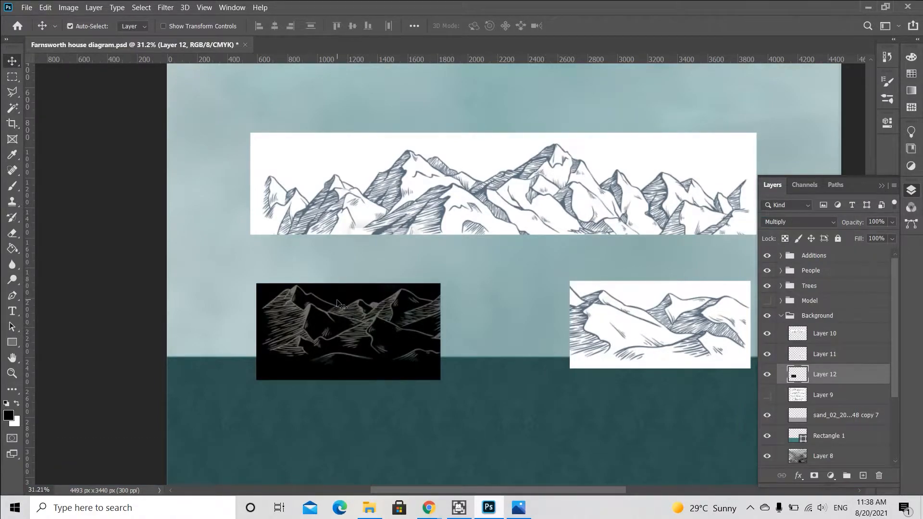
{"action": "left_click", "coordinate": [798, 222]}
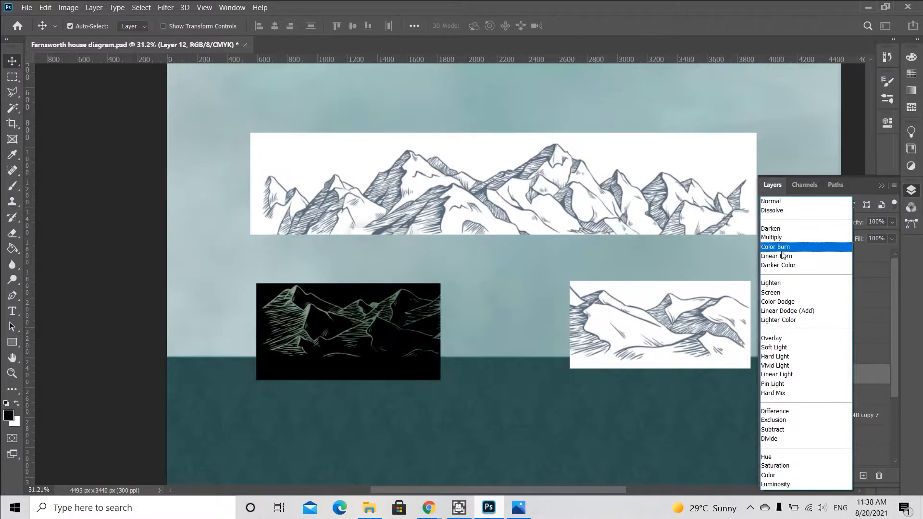
{"action": "left_click", "coordinate": [780, 302]}
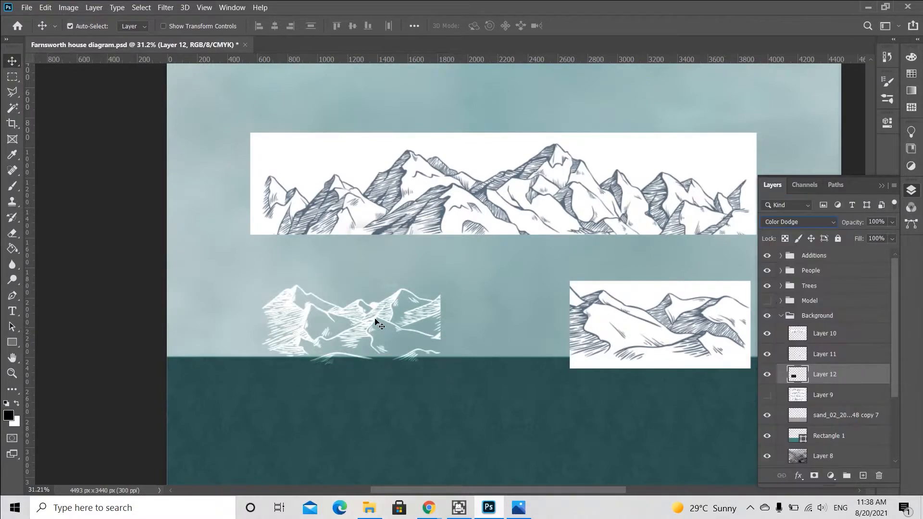
{"action": "left_click_drag", "start_coordinate": [375, 319], "coordinate": [283, 312]}
Invert the wide mountain row and set its blend mode to Color Dodge.
{"action": "key", "text": "ctrl+i"}
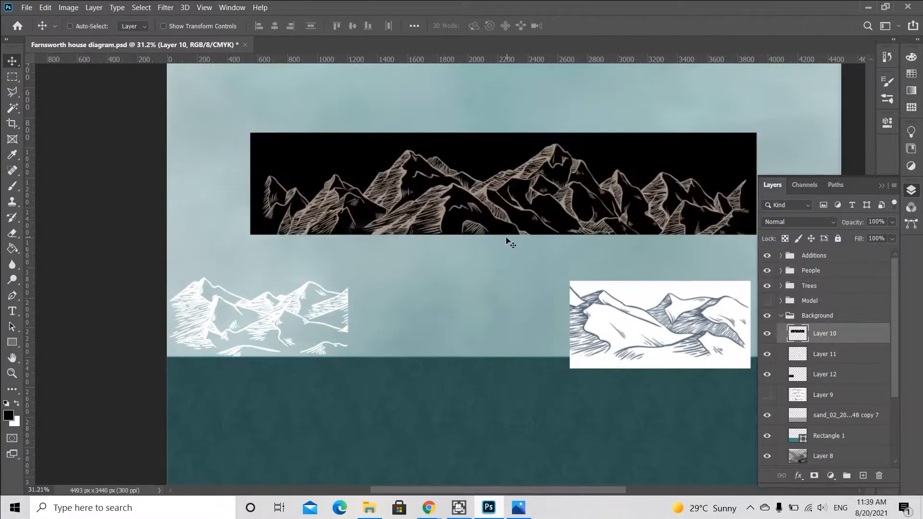
{"action": "left_click", "coordinate": [798, 224]}
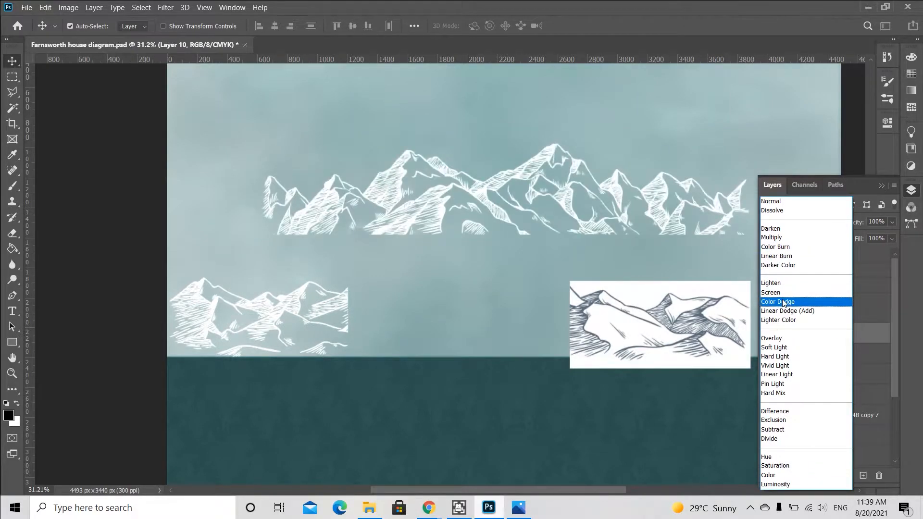
{"action": "left_click", "coordinate": [782, 302]}
Invert the right mountain copy and set its blend mode to Linear Dodge (Add).
{"action": "left_click", "coordinate": [658, 313]}
{"action": "key", "text": "ctrl+i"}
{"action": "left_click", "coordinate": [798, 221]}
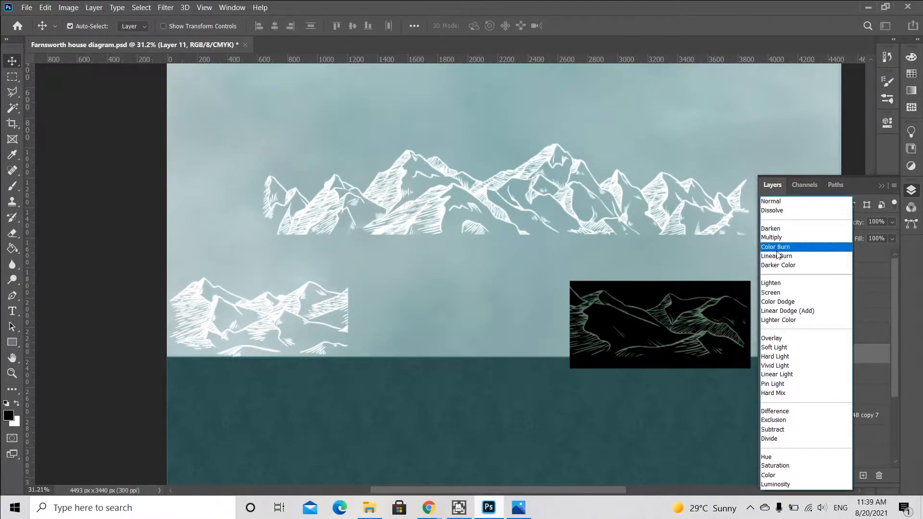
{"action": "left_click", "coordinate": [777, 312]}
Switch the wide mountain row and the left copy to Linear Dodge (Add) blending.
{"action": "left_click", "coordinate": [824, 333]}
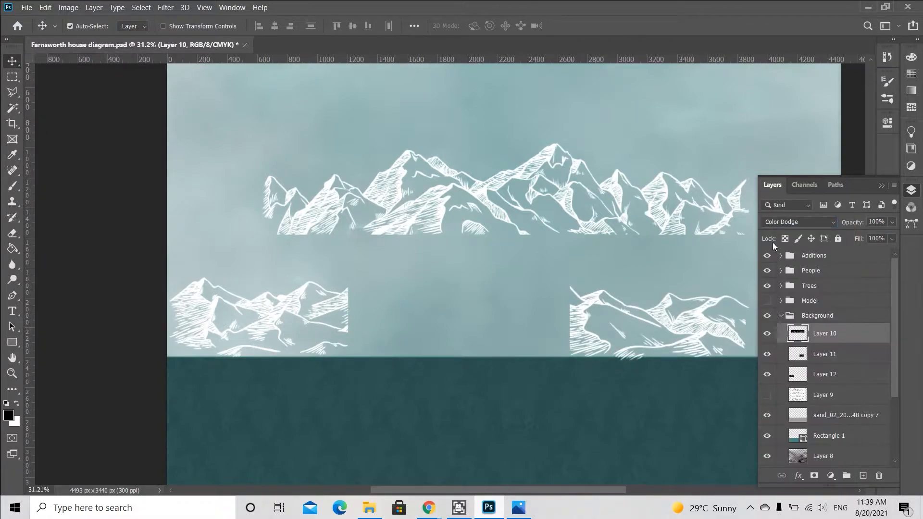
{"action": "left_click", "coordinate": [798, 222]}
{"action": "left_click", "coordinate": [777, 312]}
{"action": "left_click", "coordinate": [290, 315]}
{"action": "left_click", "coordinate": [798, 222]}
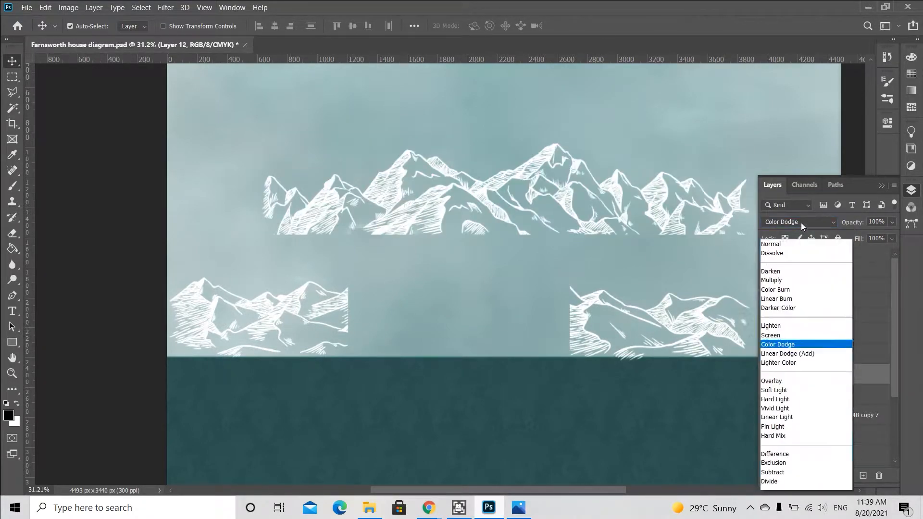
{"action": "left_click", "coordinate": [777, 312]}
Move both smaller mountain copies up to overlap each other above the wide row.
{"action": "left_click_drag", "start_coordinate": [319, 313], "coordinate": [411, 107]}
{"action": "left_click_drag", "start_coordinate": [618, 322], "coordinate": [421, 107]}
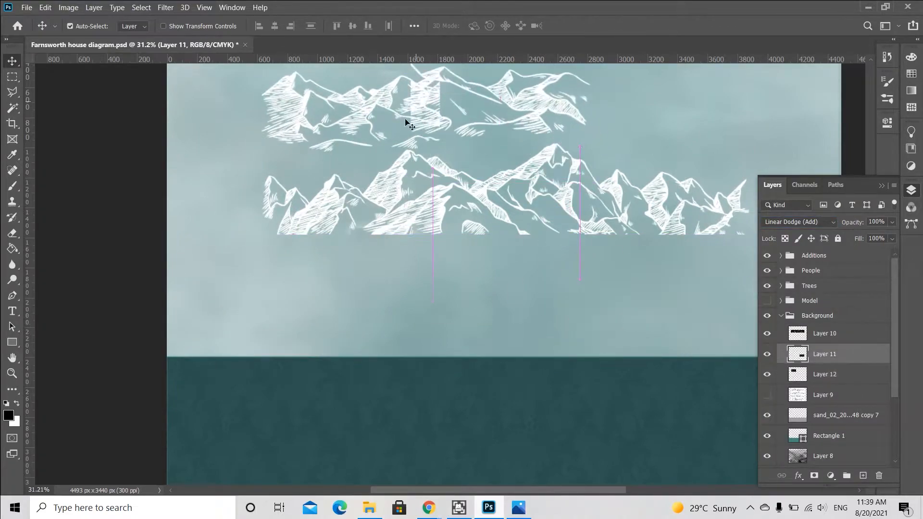
{"action": "left_click", "coordinate": [910, 188]}
Move the wide mountain row down onto the horizon and scale it wider.
{"action": "scroll", "coordinate": [489, 280], "scroll_direction": "down", "scroll_amount": 2}
{"action": "left_click_drag", "start_coordinate": [480, 214], "coordinate": [396, 313]}
{"action": "key", "text": "ctrl+t"}
{"action": "left_click_drag", "start_coordinate": [626, 260], "coordinate": [791, 221]}
{"action": "key", "text": "Return"}
Move the stacked small mountains down behind the wide mountain row.
{"action": "scroll", "coordinate": [356, 159], "scroll_direction": "up", "scroll_amount": 1}
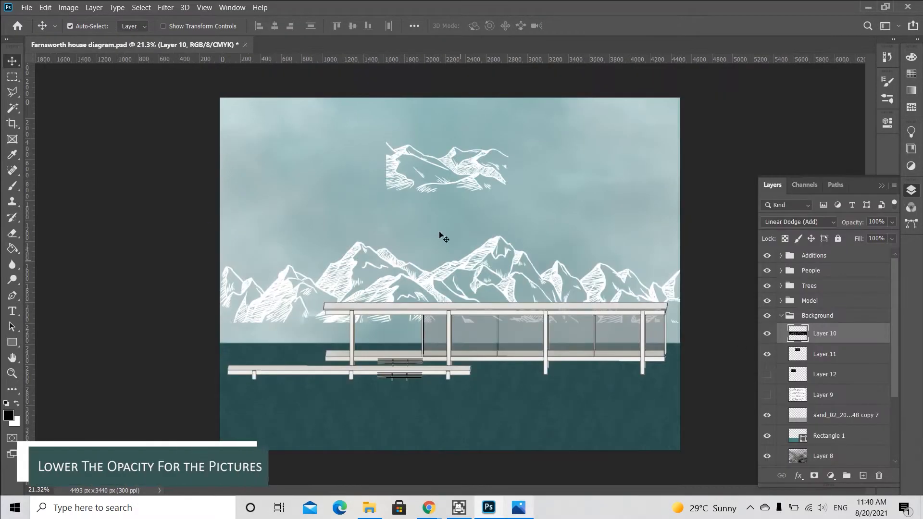
{"action": "scroll", "coordinate": [442, 236], "scroll_direction": "up", "scroll_amount": 2}
{"action": "left_click_drag", "start_coordinate": [384, 149], "coordinate": [388, 253]}
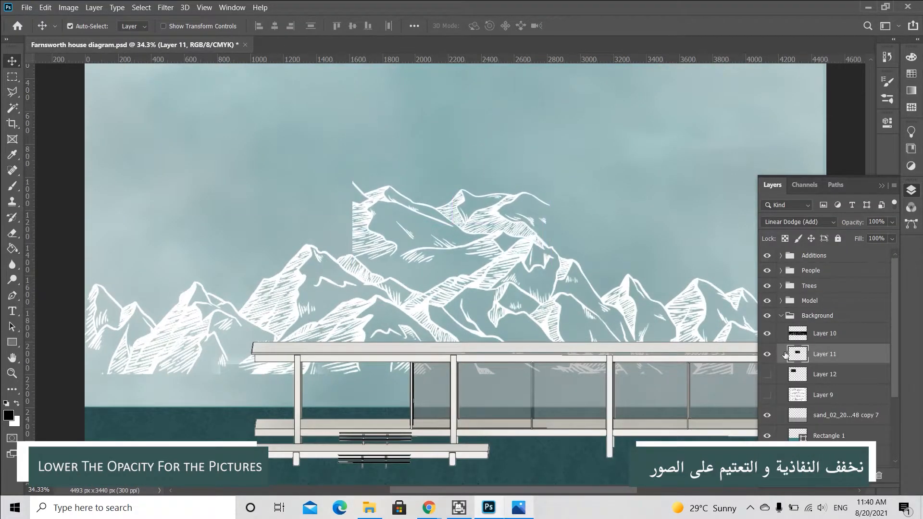
Lower the selected small mountain copy's opacity to 42% and reposition it above the wide mountain row.
{"action": "left_click", "coordinate": [893, 224]}
{"action": "left_click_drag", "start_coordinate": [892, 236], "coordinate": [874, 236]}
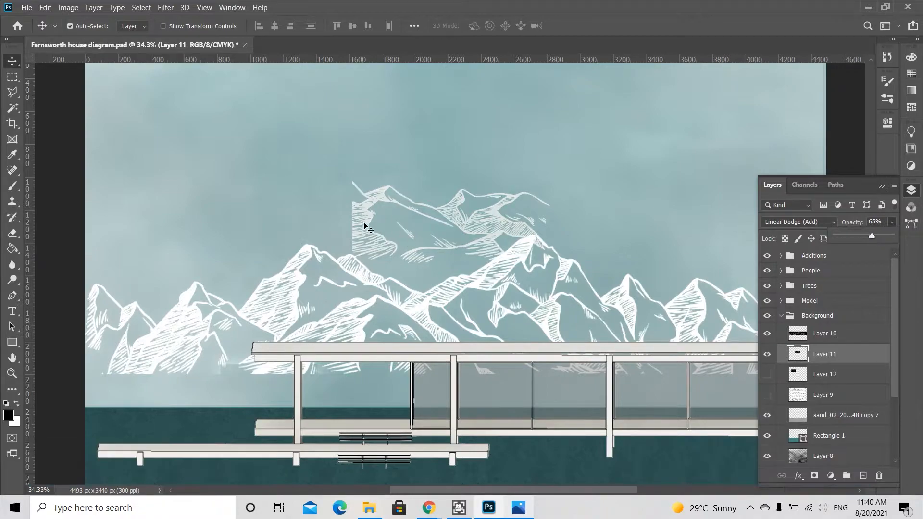
{"action": "left_click_drag", "start_coordinate": [364, 225], "coordinate": [363, 258]}
{"action": "key", "text": "ctrl+z"}
{"action": "left_click", "coordinate": [838, 238]}
{"action": "mouse_move", "coordinate": [366, 223]}
{"action": "left_mouse_down"}
{"action": "mouse_move", "coordinate": [357, 288]}
{"action": "mouse_move", "coordinate": [334, 276]}
{"action": "mouse_move", "coordinate": [92, 291]}
{"action": "left_mouse_up"}
{"action": "left_click_drag", "start_coordinate": [871, 236], "coordinate": [859, 236]}
{"action": "left_click_drag", "start_coordinate": [244, 287], "coordinate": [217, 279]}
{"action": "scroll", "coordinate": [217, 279], "scroll_direction": "down", "scroll_amount": 2}
Show the other small mountain copy, move it down behind the wide row, and set its opacity to 34%.
{"action": "left_click", "coordinate": [767, 374]}
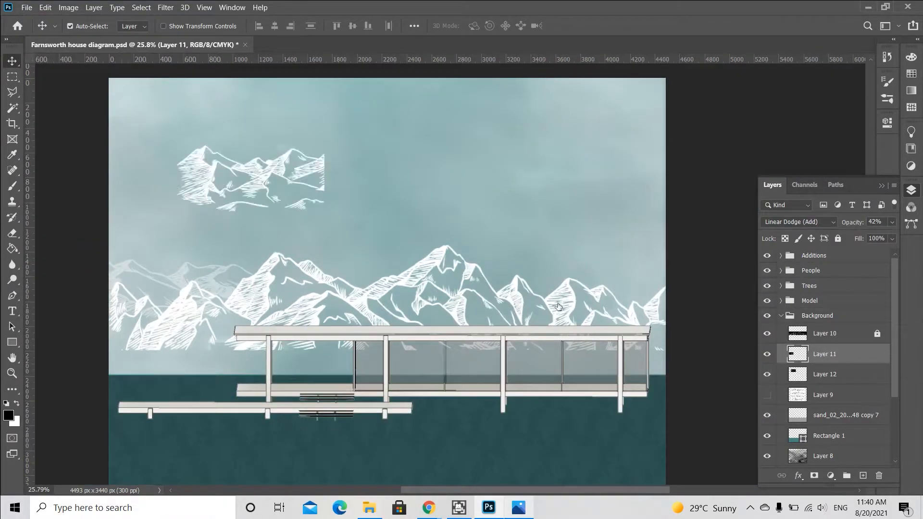
{"action": "mouse_move", "coordinate": [206, 184]}
{"action": "left_mouse_down"}
{"action": "mouse_move", "coordinate": [521, 240]}
{"action": "mouse_move", "coordinate": [541, 304]}
{"action": "mouse_move", "coordinate": [542, 272]}
{"action": "mouse_move", "coordinate": [543, 284]}
{"action": "mouse_move", "coordinate": [353, 278]}
{"action": "mouse_move", "coordinate": [354, 288]}
{"action": "left_mouse_up"}
{"action": "key", "text": "6"}
{"action": "left_click", "coordinate": [892, 223]}
{"action": "left_click_drag", "start_coordinate": [869, 236], "coordinate": [854, 237]}
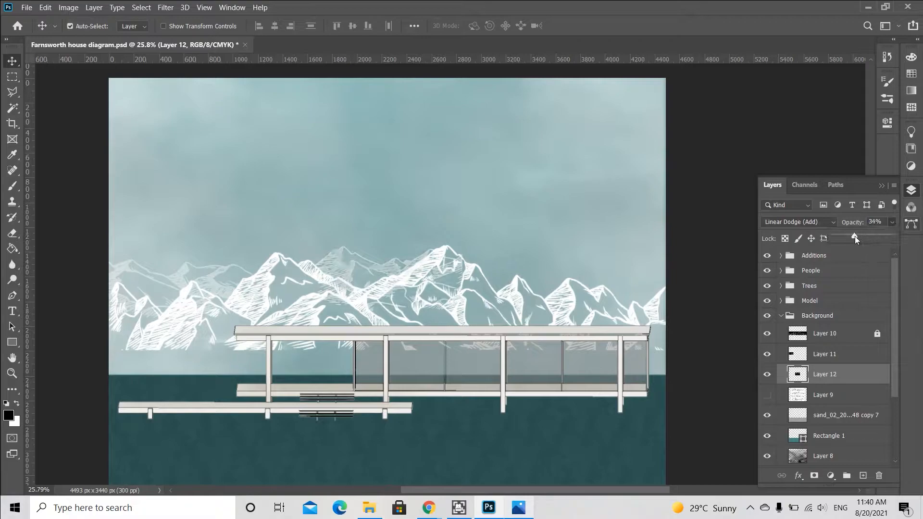
{"action": "left_click", "coordinate": [337, 270]}
{"action": "left_click_drag", "start_coordinate": [178, 278], "coordinate": [445, 215]}
{"action": "key", "text": "ctrl+z"}
{"action": "left_click", "coordinate": [182, 275]}
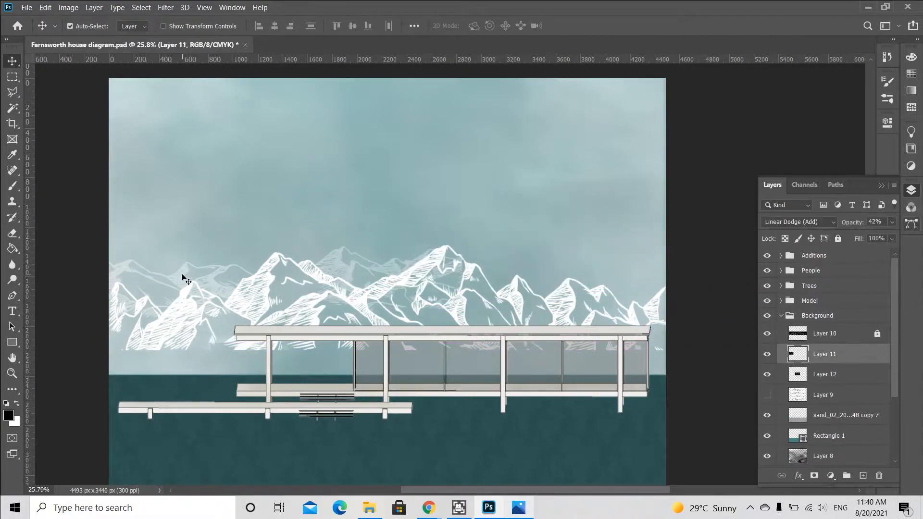
{"action": "left_click_drag", "start_coordinate": [183, 273], "coordinate": [191, 246]}
{"action": "key", "text": "ctrl+z"}
Duplicate the left mountain copy and flip the duplicate horizontally with a -100% width in the upper right sky.
{"action": "left_click", "coordinate": [768, 375]}
{"action": "left_click", "coordinate": [768, 355]}
{"action": "left_click", "coordinate": [844, 357]}
{"action": "key", "text": "ctrl+j"}
{"action": "key", "text": "ctrl+t"}
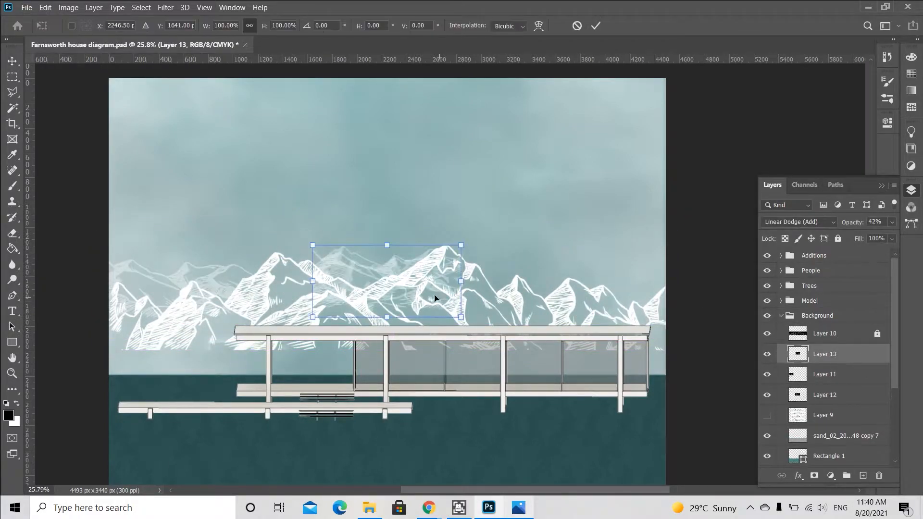
{"action": "left_click_drag", "start_coordinate": [439, 296], "coordinate": [565, 213]}
{"action": "type", "text": "-100"}
{"action": "key", "text": "Return"}
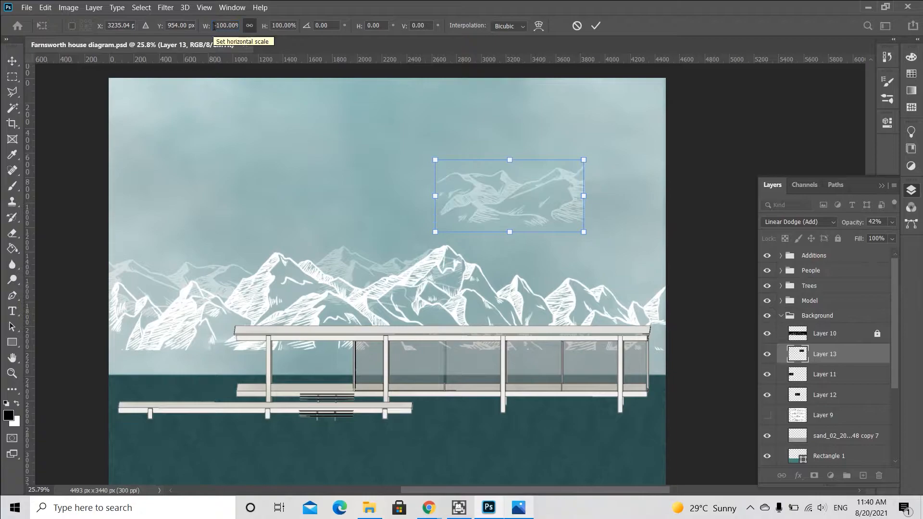
{"action": "left_click", "coordinate": [595, 26]}
Nudge the faint mountain copies and move the flipped copy down behind the right side of the wide row.
{"action": "left_click_drag", "start_coordinate": [327, 268], "coordinate": [302, 269]}
{"action": "left_click_drag", "start_coordinate": [178, 279], "coordinate": [163, 287]}
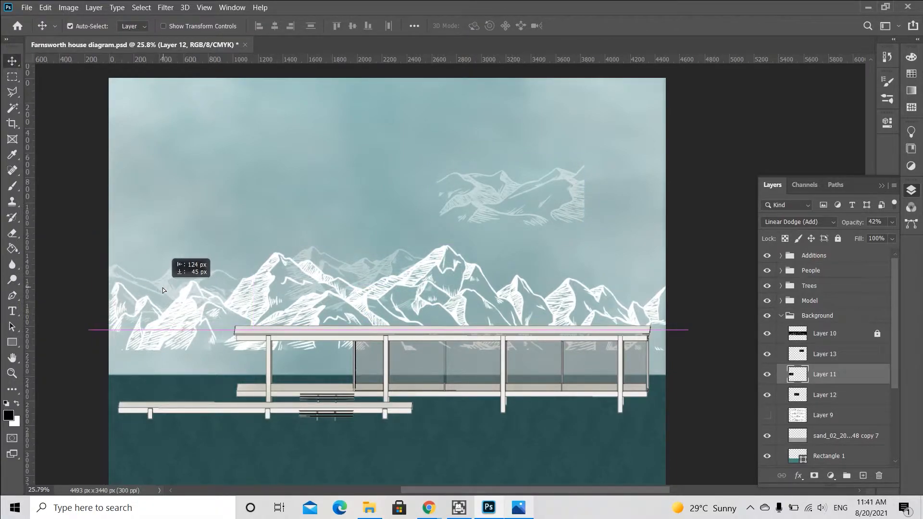
{"action": "mouse_move", "coordinate": [501, 200]}
{"action": "left_mouse_down"}
{"action": "mouse_move", "coordinate": [642, 268]}
{"action": "mouse_move", "coordinate": [565, 274]}
{"action": "mouse_move", "coordinate": [579, 277]}
{"action": "left_mouse_up"}
Erase the flipped copy's stray lines crossing the front mountain peaks on the right with a smaller eraser.
{"action": "key", "text": "e"}
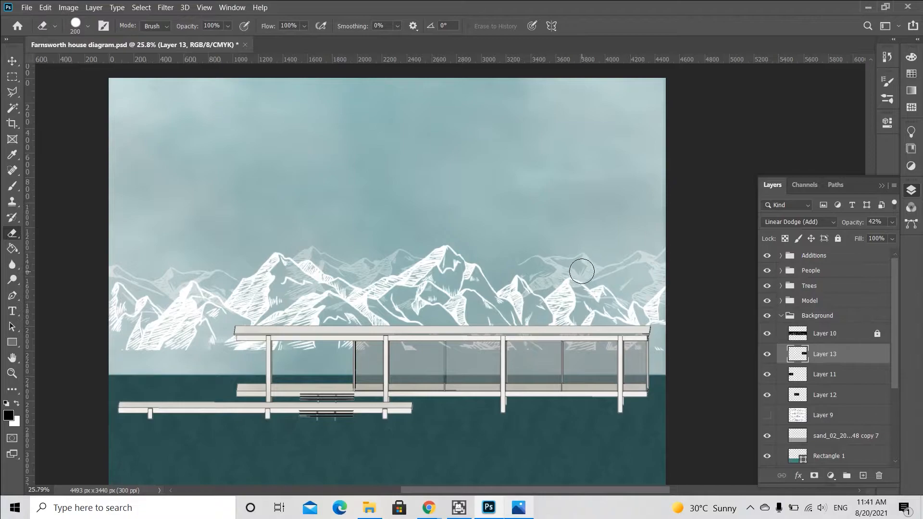
{"action": "scroll", "coordinate": [581, 271], "scroll_direction": "up", "scroll_amount": 2}
{"action": "mouse_move", "coordinate": [492, 255]}
{"action": "left_mouse_down"}
{"action": "mouse_move", "coordinate": [491, 306]}
{"action": "mouse_move", "coordinate": [528, 254]}
{"action": "mouse_move", "coordinate": [570, 245]}
{"action": "mouse_move", "coordinate": [561, 283]}
{"action": "mouse_move", "coordinate": [492, 348]}
{"action": "mouse_move", "coordinate": [543, 269]}
{"action": "mouse_move", "coordinate": [530, 320]}
{"action": "left_mouse_up"}
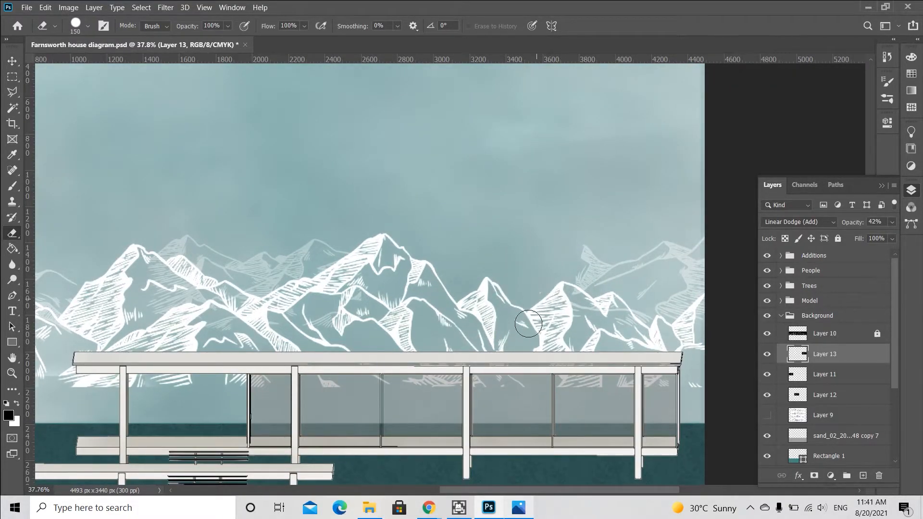
{"action": "key", "text": "v"}
{"action": "key", "text": "e"}
{"action": "scroll", "coordinate": [599, 270], "scroll_direction": "up", "scroll_amount": 4}
{"action": "mouse_move", "coordinate": [540, 303]}
{"action": "left_mouse_down"}
{"action": "mouse_move", "coordinate": [572, 243]}
{"action": "mouse_move", "coordinate": [605, 252]}
{"action": "mouse_move", "coordinate": [558, 287]}
{"action": "left_mouse_up"}
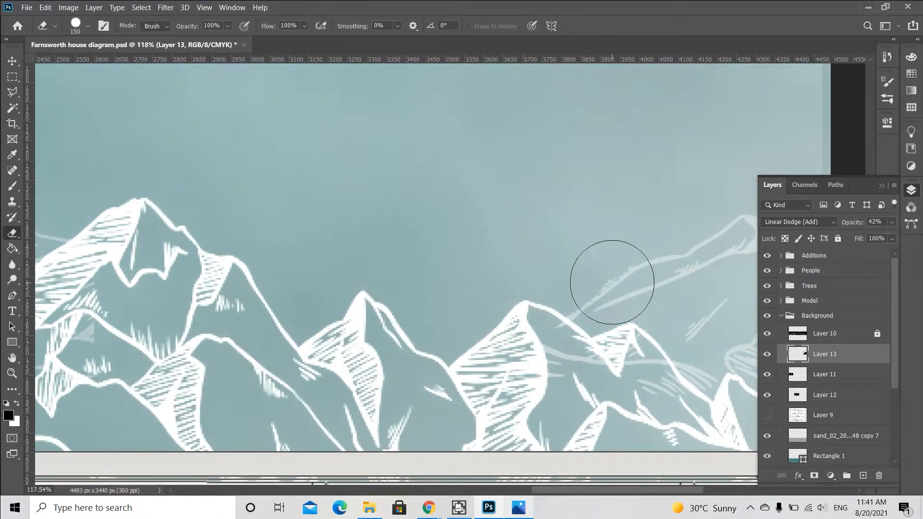
{"action": "scroll", "coordinate": [615, 283], "scroll_direction": "up", "scroll_amount": 4}
{"action": "key", "text": "bracketleft"}
{"action": "key", "text": "bracketleft"}
{"action": "key", "text": "bracketleft"}
{"action": "key", "text": "bracketleft"}
{"action": "key", "text": "bracketleft"}
{"action": "key", "text": "bracketleft"}
{"action": "key", "text": "bracketleft"}
{"action": "key", "text": "bracketleft"}
{"action": "left_click_drag", "start_coordinate": [611, 263], "coordinate": [518, 337]}
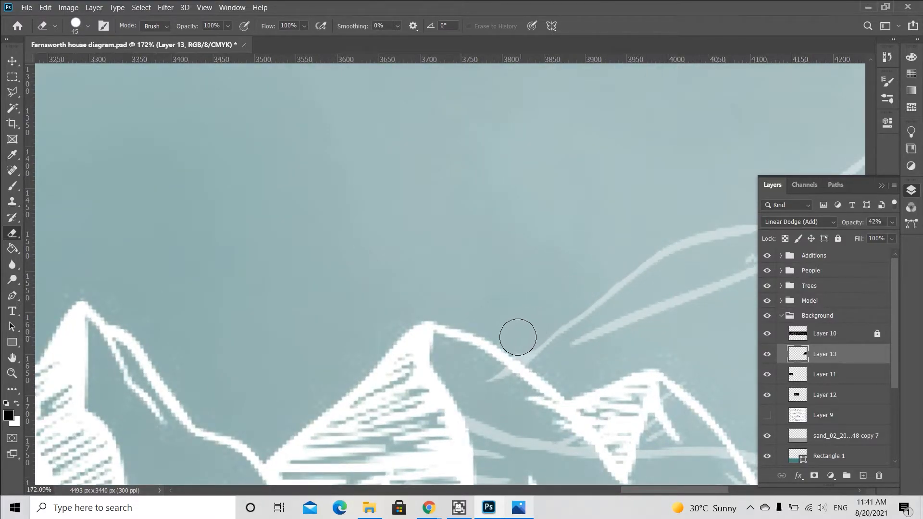
{"action": "left_click_drag", "start_coordinate": [491, 378], "coordinate": [484, 381]}
Zoom out, collapse the Background group and save the document.
{"action": "key", "text": "v"}
{"action": "scroll", "coordinate": [444, 262], "scroll_direction": "down", "scroll_amount": 8}
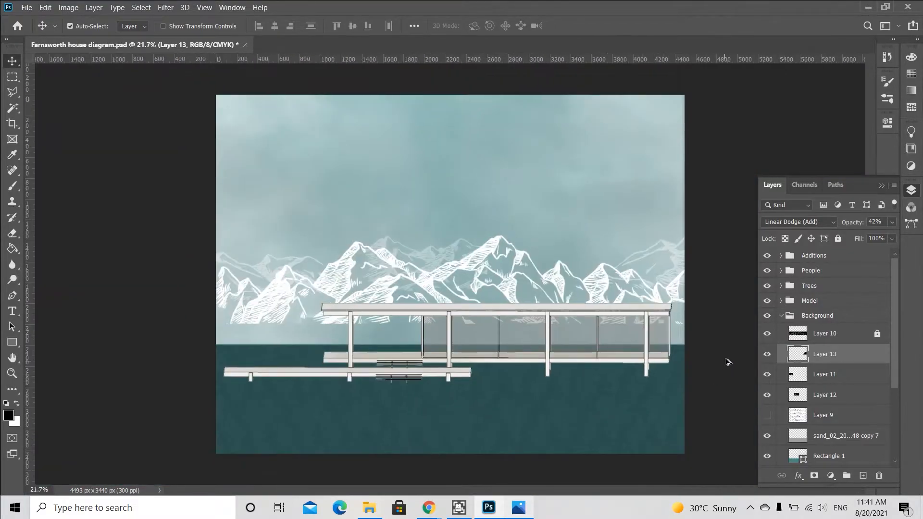
{"action": "left_click", "coordinate": [782, 317]}
{"action": "key", "text": "ctrl+s"}
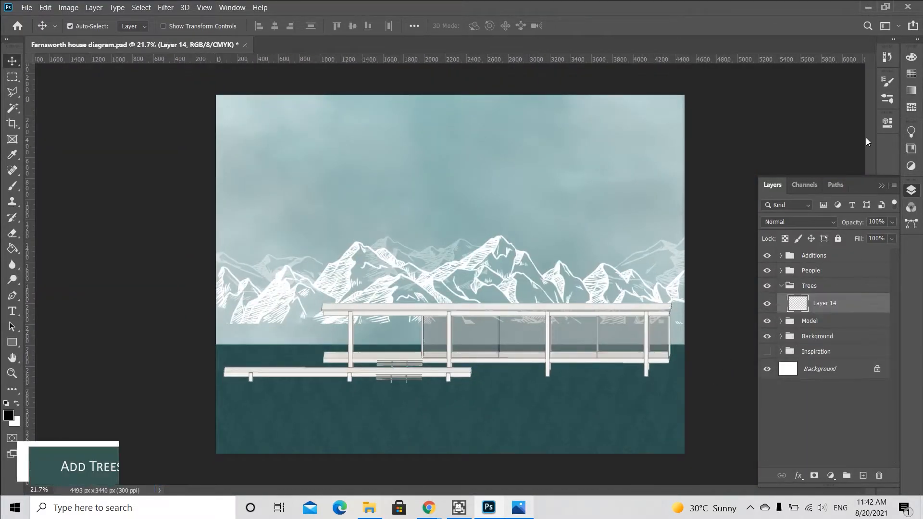
Move the Trees group below the Model group and select its empty layer.
{"action": "left_click_drag", "start_coordinate": [823, 292], "coordinate": [822, 333]}
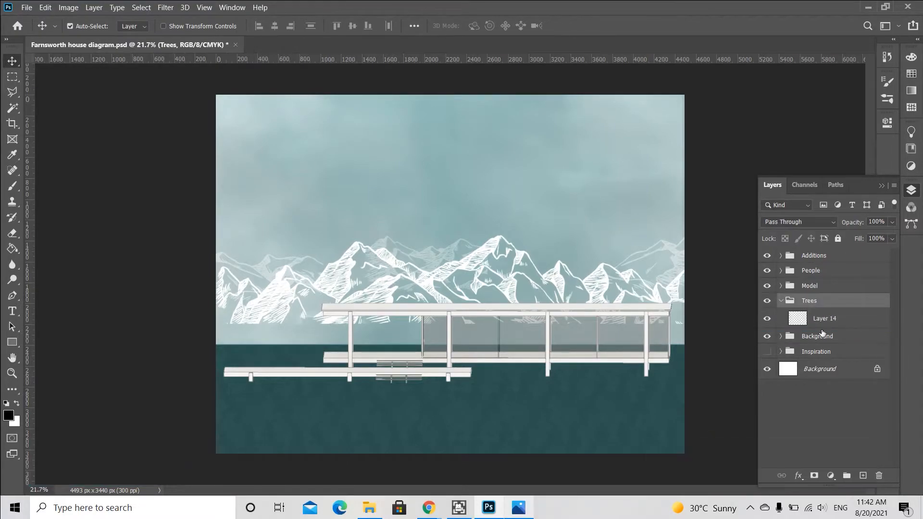
{"action": "left_click", "coordinate": [831, 319]}
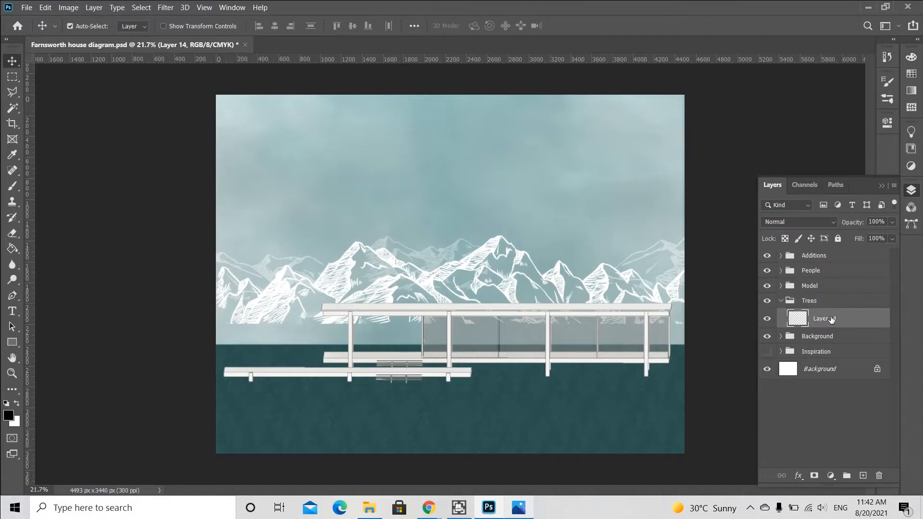
Choose Tree Brush 4 with the dark teal ground color and reduce the brush size to 400 px.
{"action": "key", "text": "b"}
{"action": "left_click", "coordinate": [887, 100]}
{"action": "left_click", "coordinate": [817, 310]}
{"action": "left_click", "coordinate": [812, 282]}
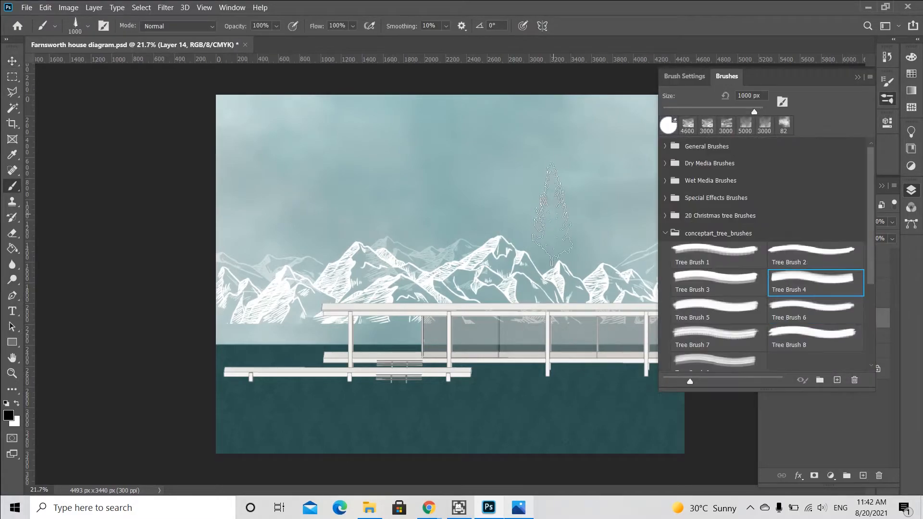
{"action": "key", "text": "i"}
{"action": "key", "text": "b"}
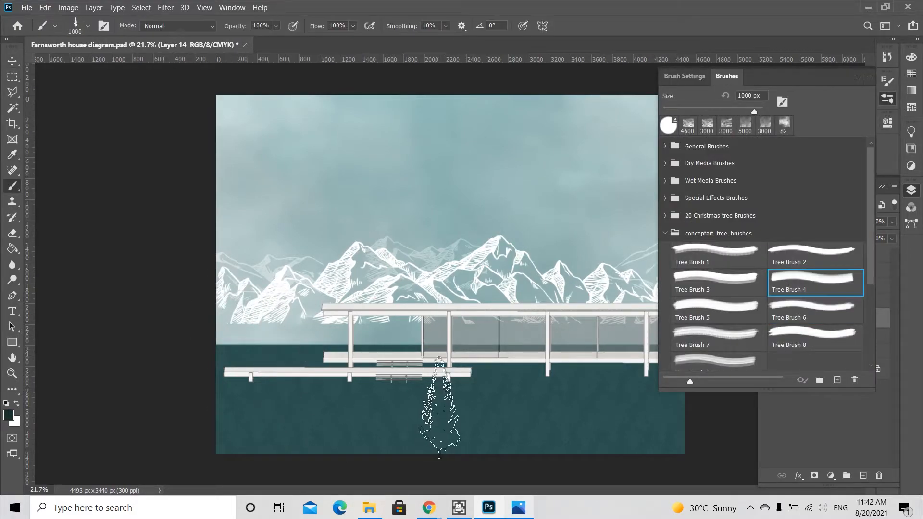
{"action": "left_click", "coordinate": [857, 77]}
{"action": "key", "text": "bracketleft"}
{"action": "key", "text": "bracketleft"}
{"action": "key", "text": "bracketleft"}
{"action": "key", "text": "bracketleft"}
{"action": "key", "text": "bracketleft"}
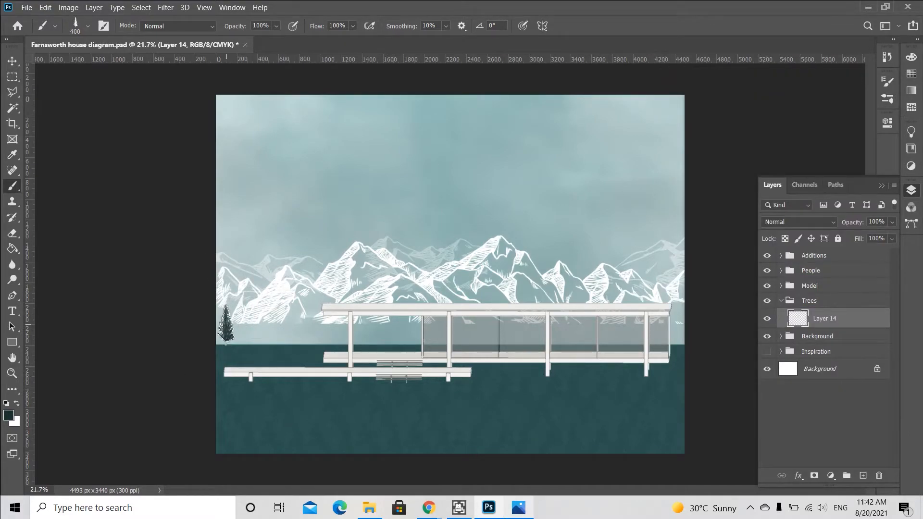
Stamp a row of conifer trees along the horizon from the left edge to the right behind the house.
{"action": "left_click", "coordinate": [257, 325]}
{"action": "left_click", "coordinate": [313, 328]}
{"action": "left_click", "coordinate": [388, 334]}
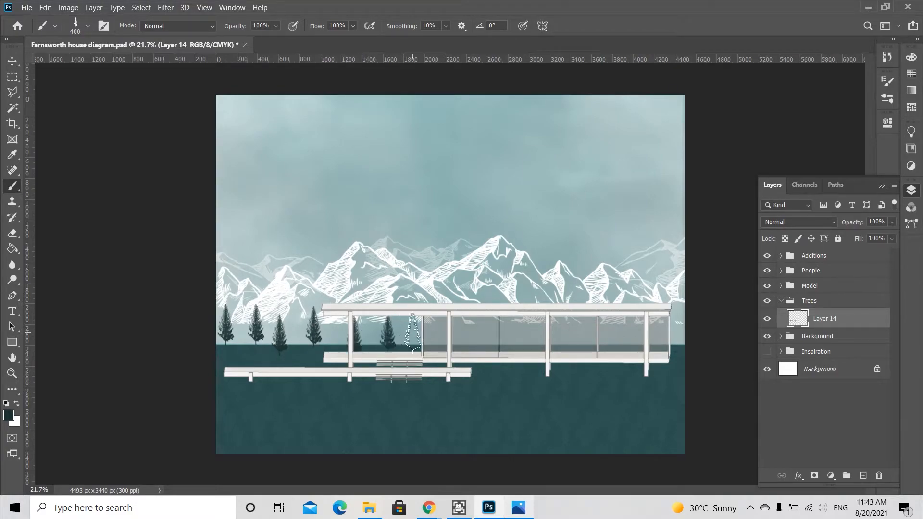
{"action": "left_click", "coordinate": [412, 326]}
{"action": "left_click", "coordinate": [462, 332]}
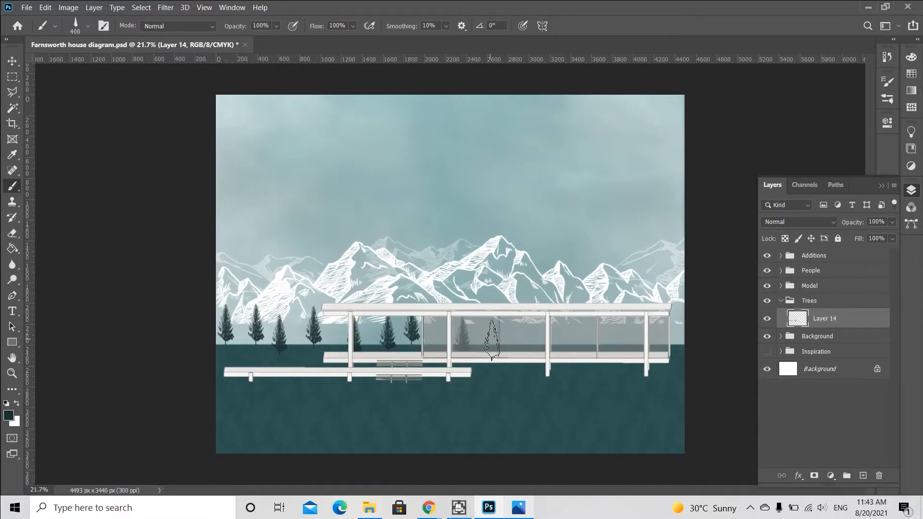
{"action": "left_click", "coordinate": [506, 353]}
{"action": "left_click", "coordinate": [578, 333]}
{"action": "left_click", "coordinate": [625, 332]}
{"action": "left_click", "coordinate": [660, 327]}
{"action": "left_click", "coordinate": [683, 341]}
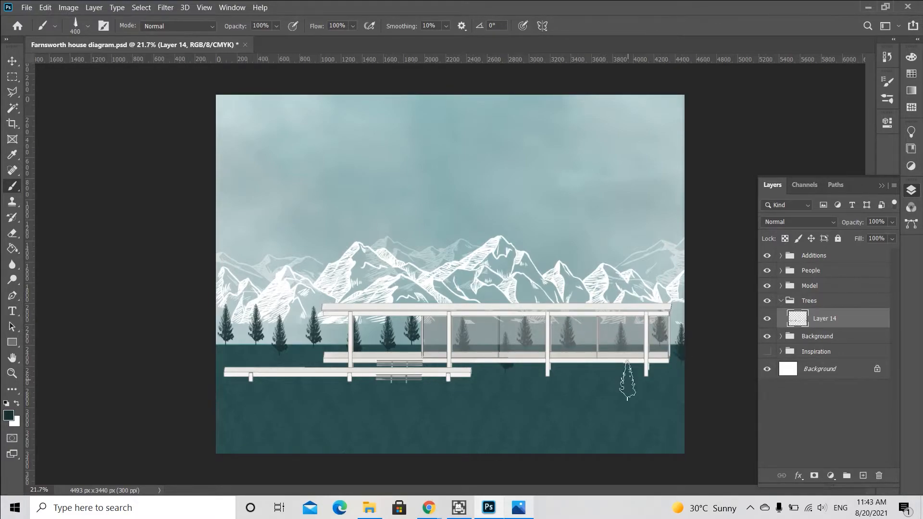
Add a new layer in the Trees group at 40% opacity and reduce the brush to 250 px.
{"action": "left_click", "coordinate": [863, 476]}
{"action": "left_click", "coordinate": [893, 223]}
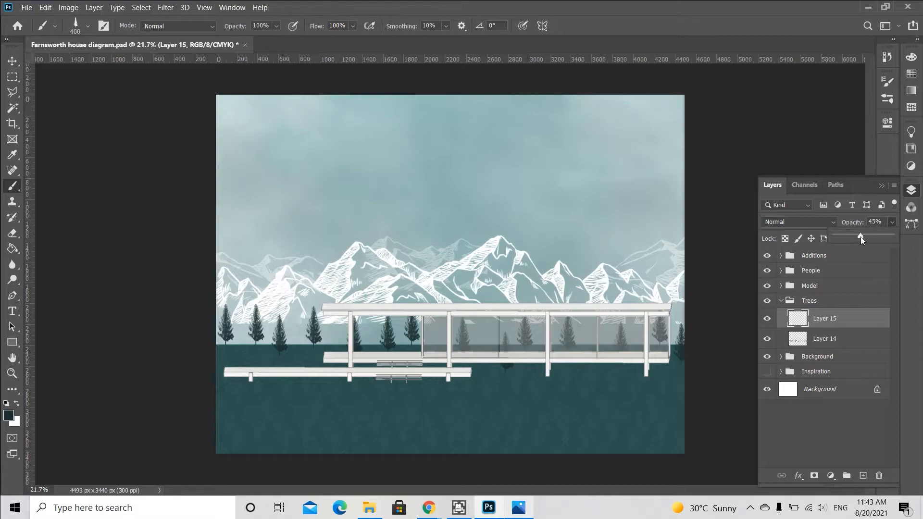
{"action": "key", "text": "bracketleft"}
{"action": "key", "text": "bracketleft"}
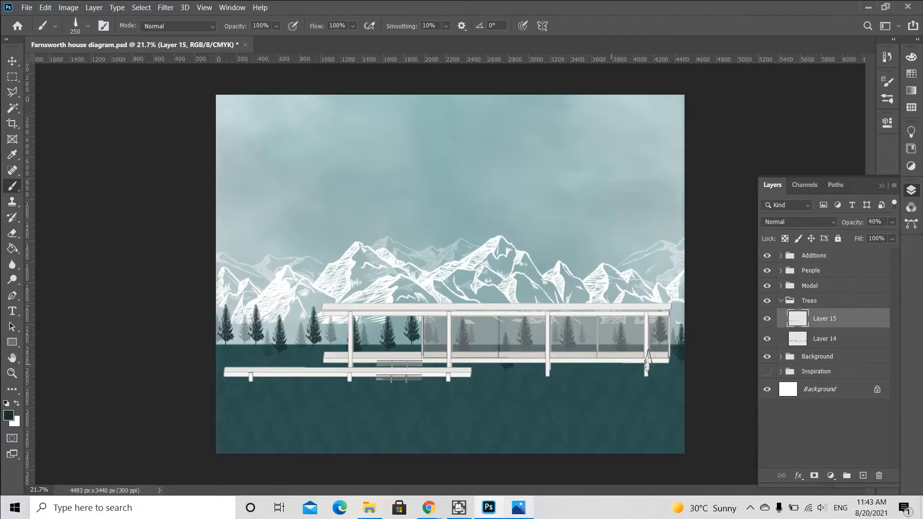
Select the first tree layer and switch to Tree Brush 9 at 400 px.
{"action": "left_click", "coordinate": [845, 333]}
{"action": "left_click", "coordinate": [889, 99]}
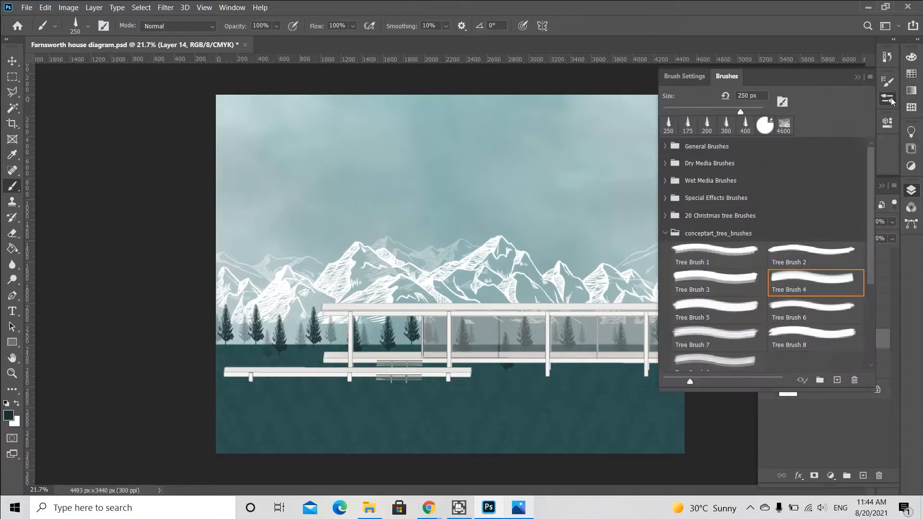
{"action": "left_click", "coordinate": [805, 322]}
{"action": "left_click", "coordinate": [804, 343]}
{"action": "left_click", "coordinate": [708, 332]}
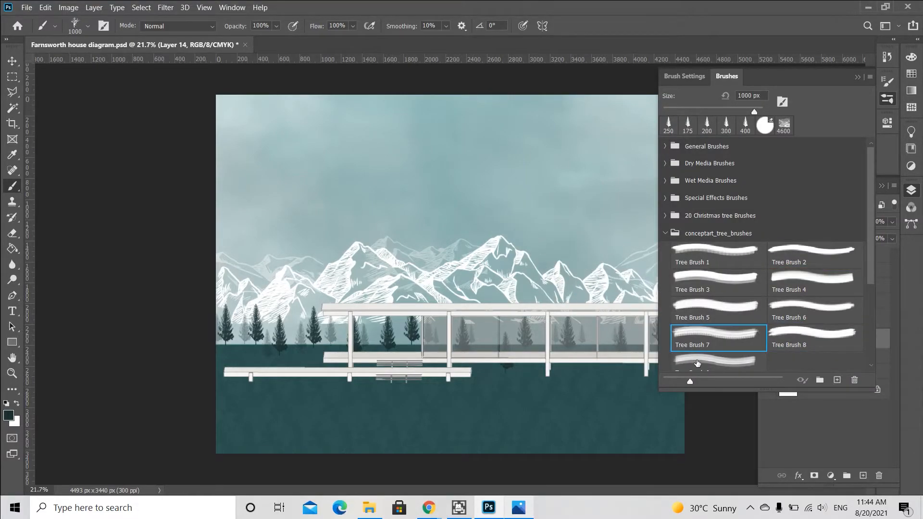
{"action": "left_click", "coordinate": [697, 363]}
{"action": "key", "text": "bracketleft"}
{"action": "key", "text": "bracketleft"}
{"action": "key", "text": "bracketleft"}
{"action": "key", "text": "bracketleft"}
{"action": "key", "text": "bracketleft"}
{"action": "key", "text": "bracketleft"}
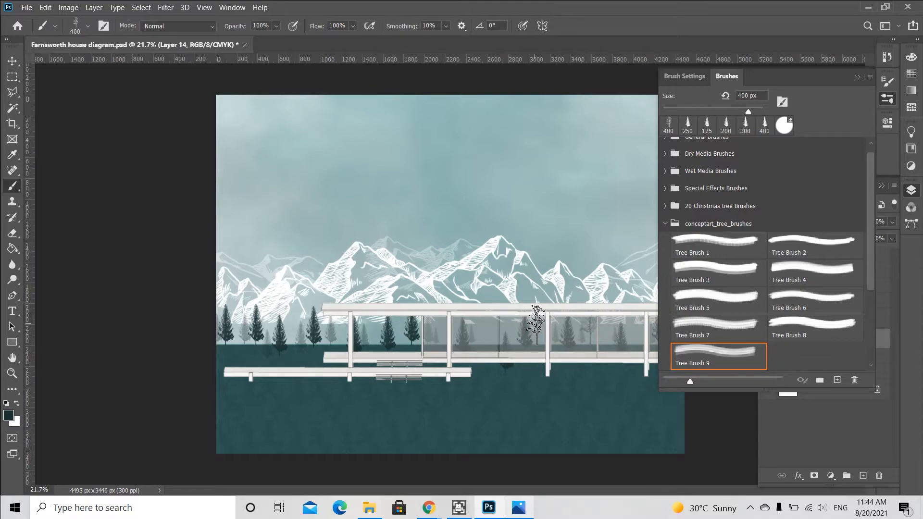
{"action": "left_click", "coordinate": [858, 77]}
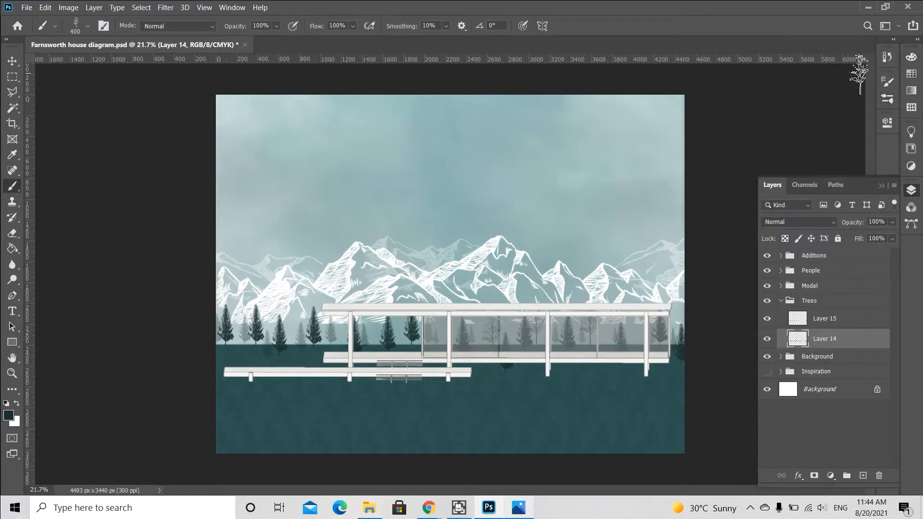
Stamp leafy trees among the conifers on the left side of the horizon.
{"action": "left_click", "coordinate": [378, 337]}
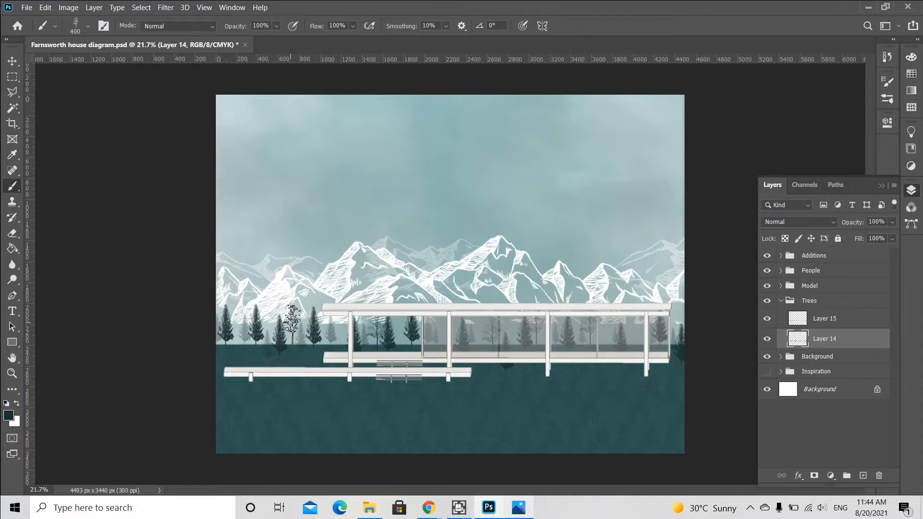
{"action": "left_click", "coordinate": [297, 326]}
{"action": "left_click", "coordinate": [238, 324]}
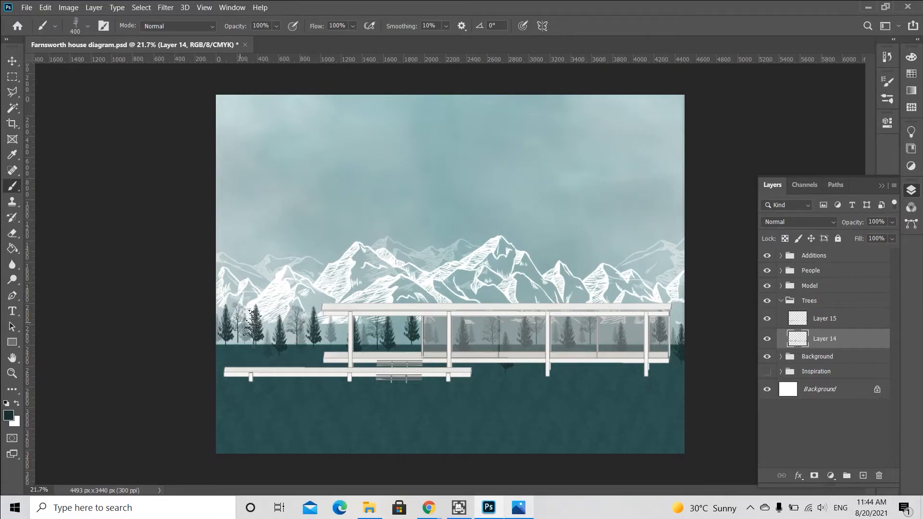
{"action": "left_click", "coordinate": [338, 330]}
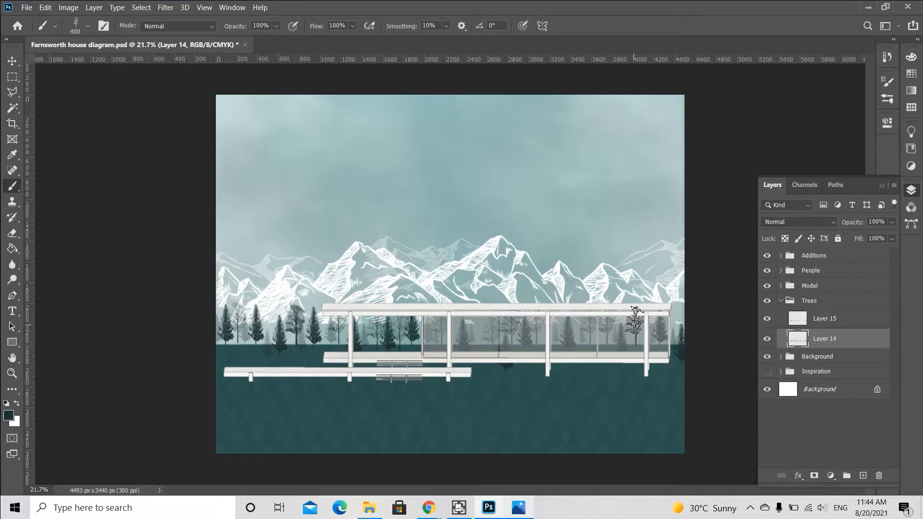
Pick a conifer brush at 600 px and stamp two tall trees on the left of the first tree layer.
{"action": "key", "text": "alt+bracketright"}
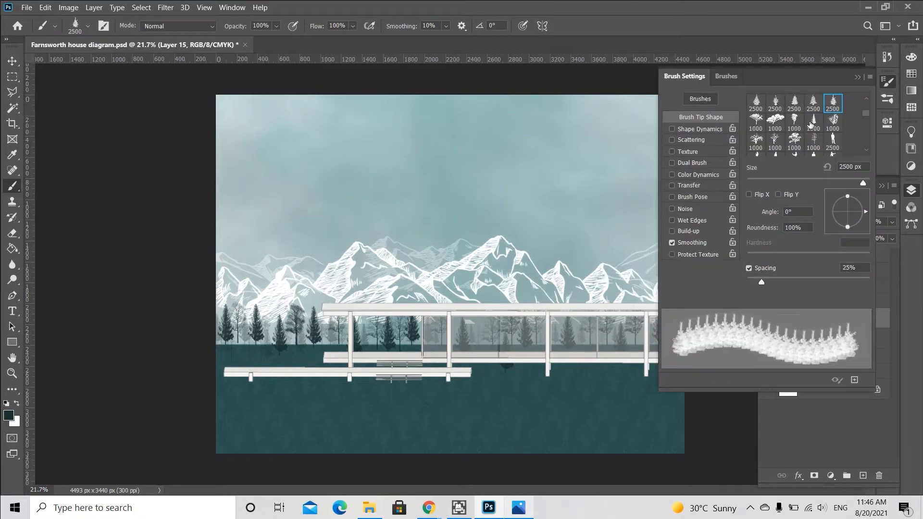
{"action": "left_click", "coordinate": [812, 122]}
{"action": "left_click", "coordinate": [857, 77]}
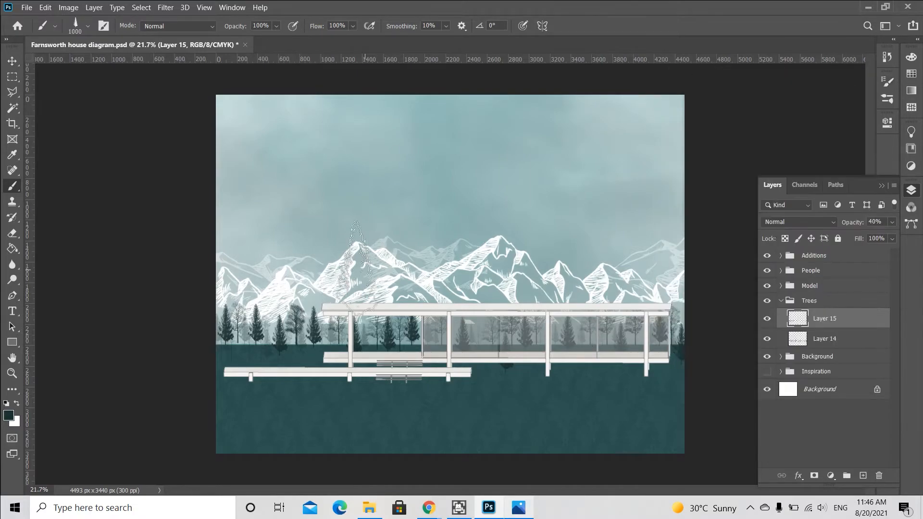
{"action": "key", "text": "alt+bracketleft"}
{"action": "key", "text": "bracketleft"}
{"action": "key", "text": "bracketleft"}
{"action": "key", "text": "bracketleft"}
{"action": "left_click", "coordinate": [258, 315]}
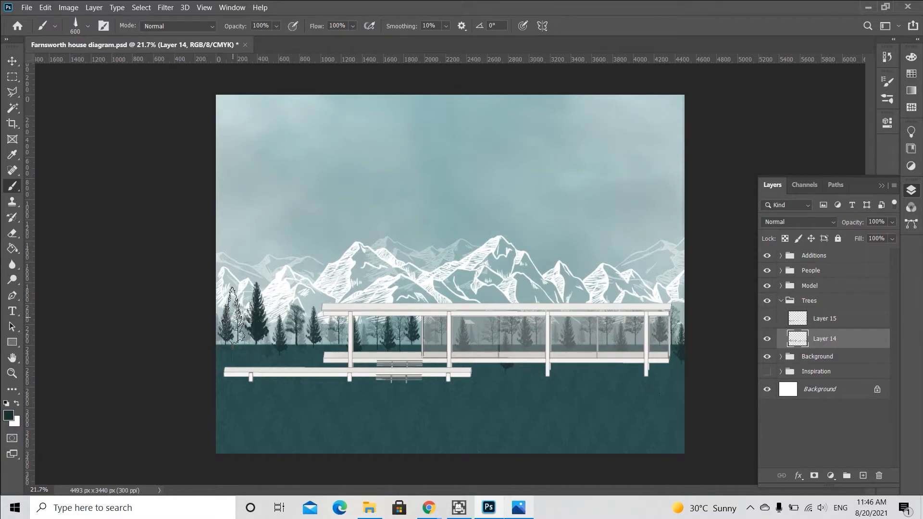
{"action": "left_click", "coordinate": [316, 323]}
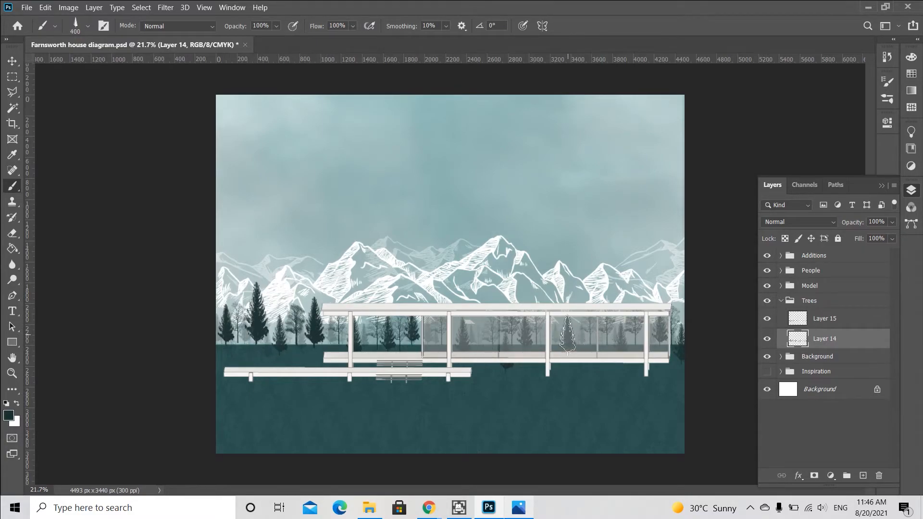
Enlarge the brush to 600 px and stamp a tree behind the glass near the house's centre.
{"action": "key", "text": "bracketright"}
{"action": "key", "text": "bracketright"}
{"action": "left_click", "coordinate": [524, 318]}
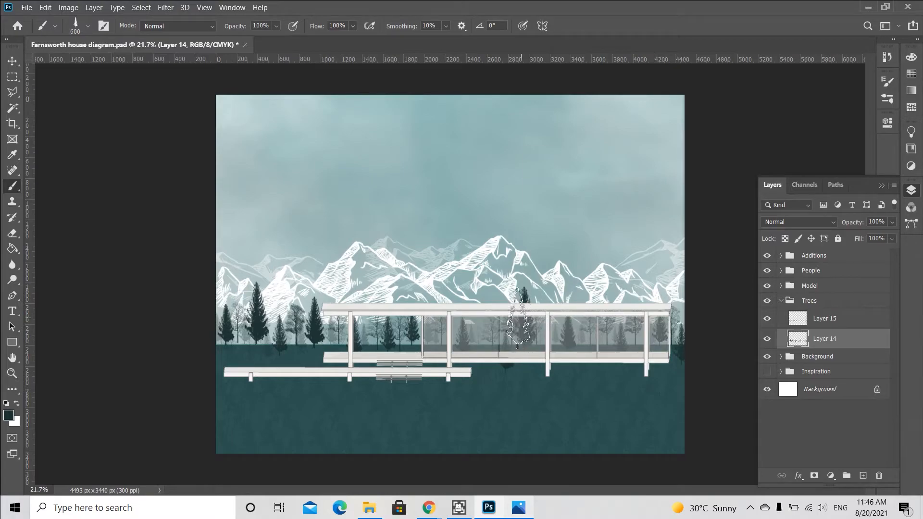
Stamp two more conifers behind the house's glass on the first tree layer.
{"action": "left_click", "coordinate": [462, 308]}
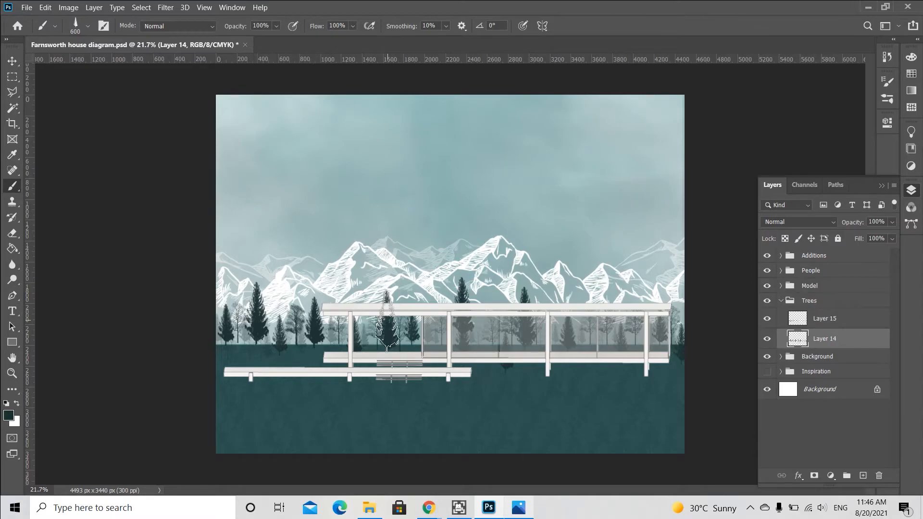
{"action": "left_click", "coordinate": [387, 321]}
Switch to the Christmas tree 11 brush at 700 px and stamp a tree on Layer 15 behind the house's right side.
{"action": "left_click", "coordinate": [887, 99]}
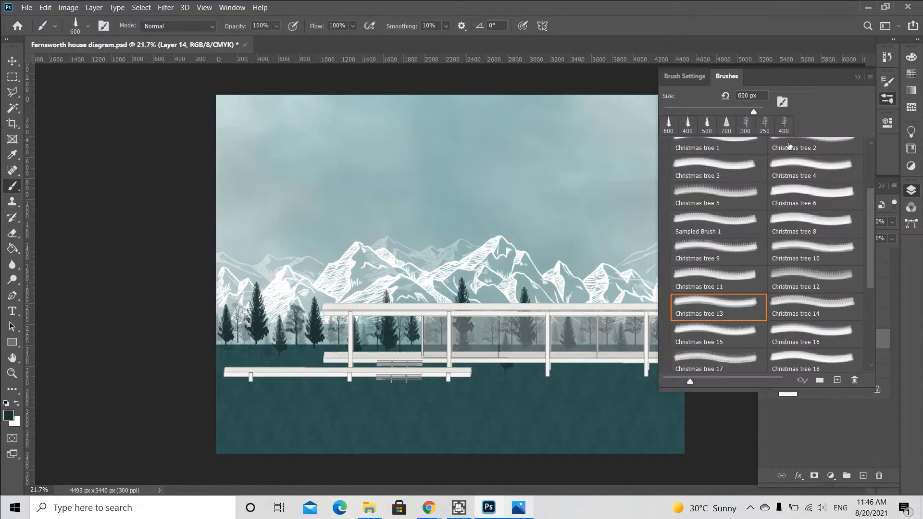
{"action": "left_click", "coordinate": [728, 283]}
{"action": "left_click", "coordinate": [858, 78]}
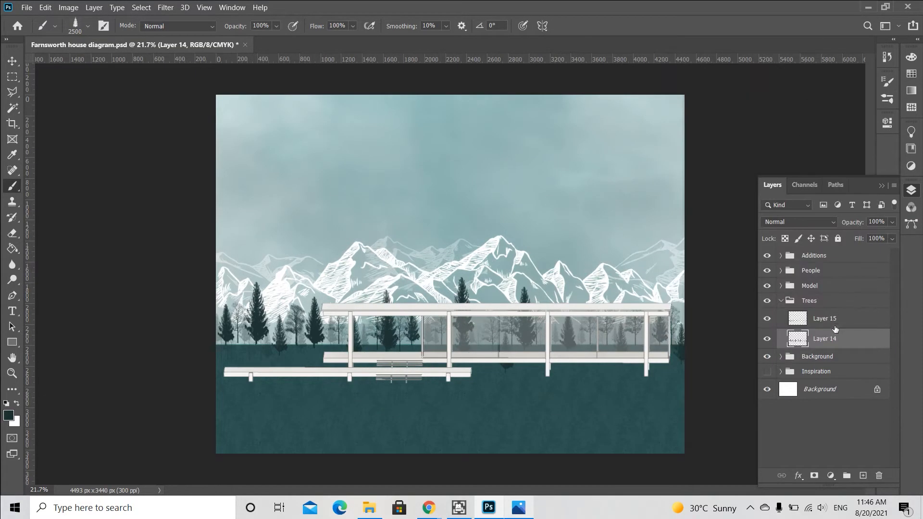
{"action": "left_click", "coordinate": [836, 320]}
{"action": "key", "text": "bracketleft"}
{"action": "key", "text": "bracketleft"}
{"action": "key", "text": "bracketleft"}
{"action": "key", "text": "bracketleft"}
{"action": "key", "text": "bracketleft"}
{"action": "key", "text": "bracketleft"}
{"action": "key", "text": "bracketleft"}
{"action": "key", "text": "bracketleft"}
{"action": "key", "text": "bracketleft"}
{"action": "key", "text": "bracketleft"}
{"action": "key", "text": "bracketleft"}
{"action": "key", "text": "bracketleft"}
{"action": "key", "text": "bracketleft"}
{"action": "key", "text": "bracketleft"}
{"action": "key", "text": "bracketleft"}
{"action": "key", "text": "bracketleft"}
{"action": "key", "text": "bracketleft"}
{"action": "key", "text": "bracketleft"}
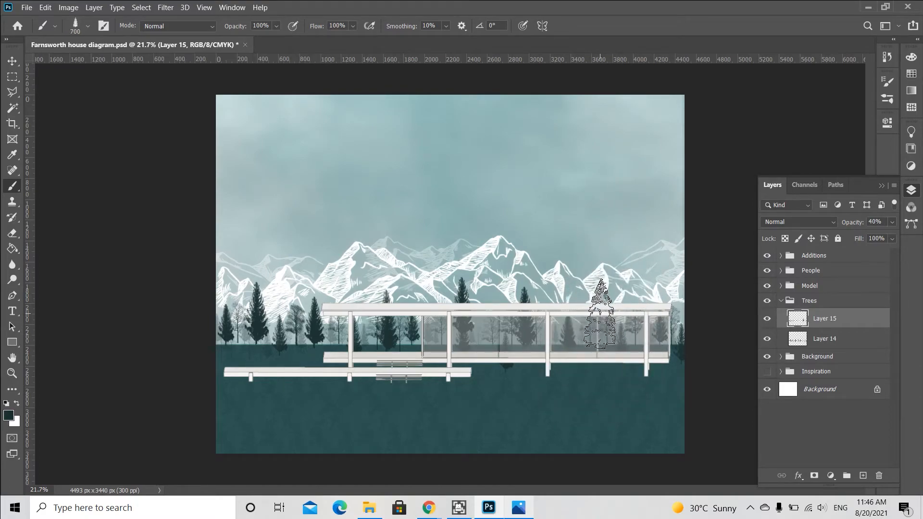
{"action": "key", "text": "alt+bracketleft"}
{"action": "left_click", "coordinate": [425, 317]}
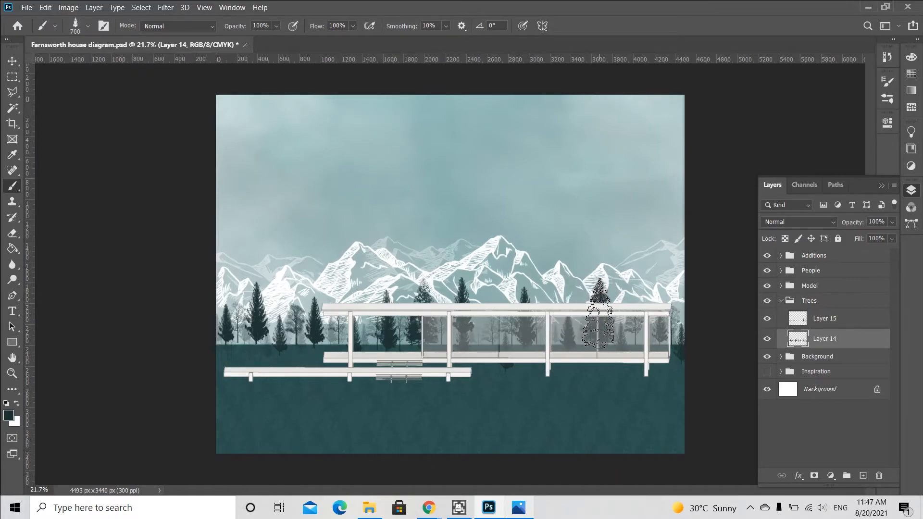
Stamp a 700 px conifer on Layer 14 behind the house's left end.
{"action": "left_click", "coordinate": [835, 322]}
{"action": "key", "text": "bracketleft"}
{"action": "key", "text": "bracketright"}
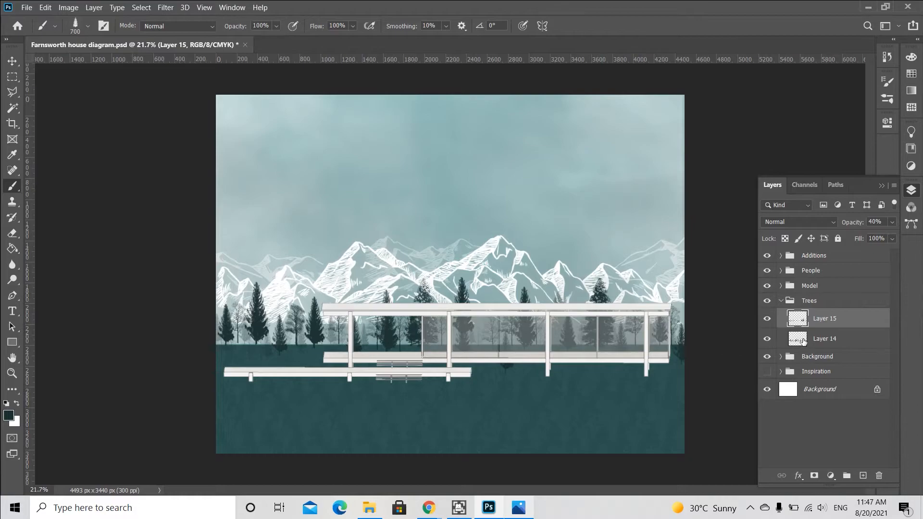
{"action": "left_click", "coordinate": [802, 341]}
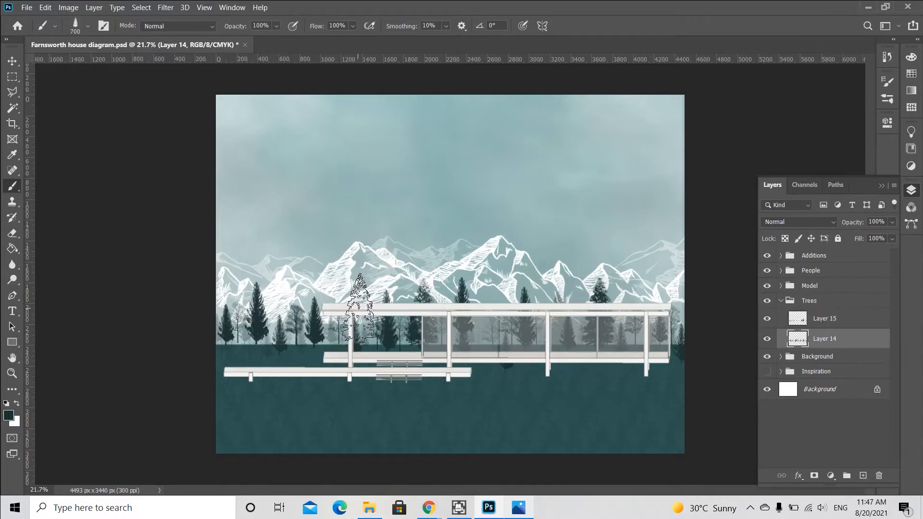
{"action": "left_click", "coordinate": [365, 312]}
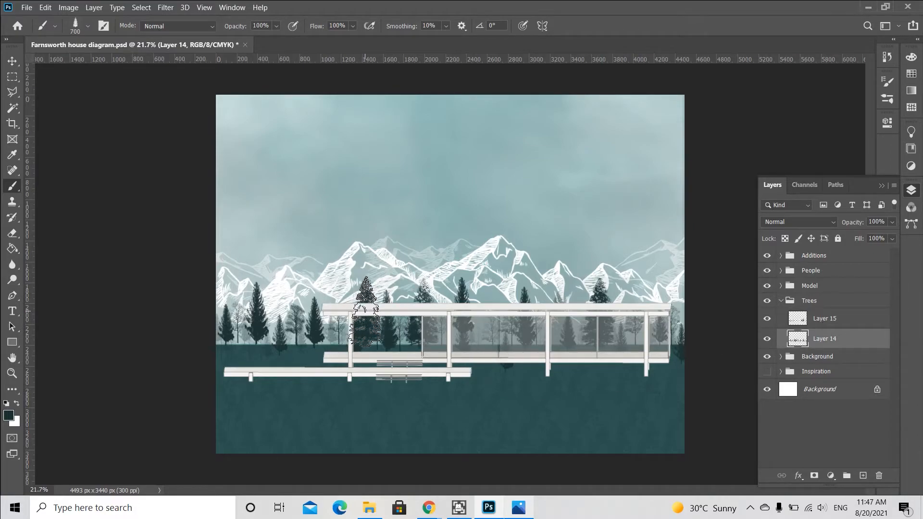
{"action": "left_click", "coordinate": [835, 322]}
{"action": "key", "text": "bracketleft"}
{"action": "key", "text": "bracketleft"}
{"action": "key", "text": "bracketleft"}
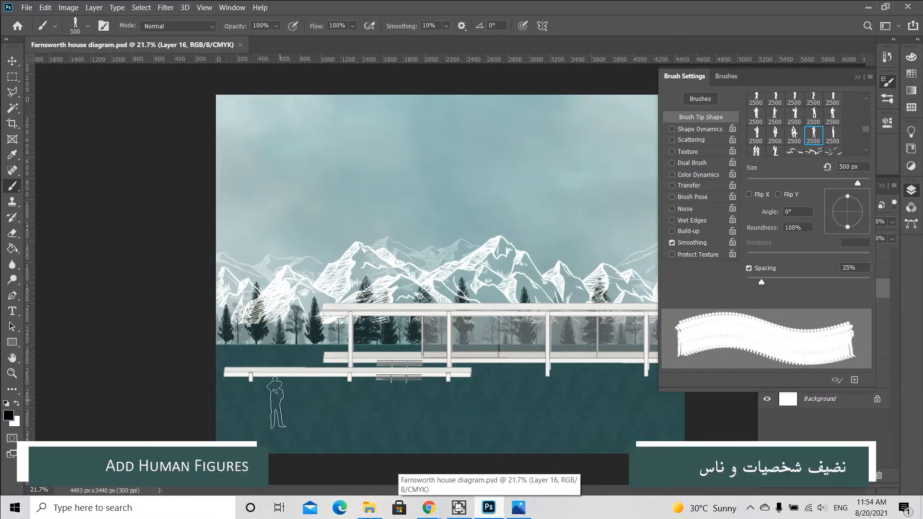
Stamp human silhouettes on Layer 16 in the left foreground and at the right, aligned to a new horizontal guide.
{"action": "left_click", "coordinate": [239, 405]}
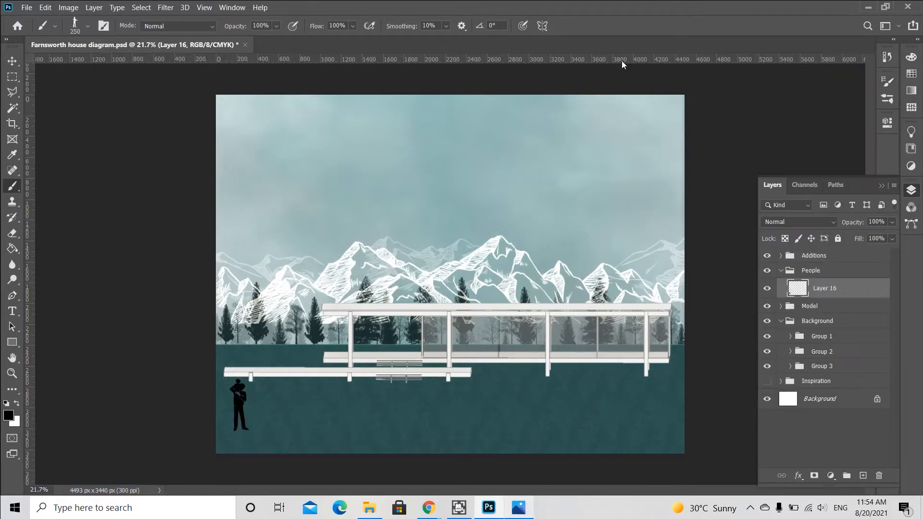
{"action": "left_click_drag", "start_coordinate": [622, 60], "coordinate": [597, 388]}
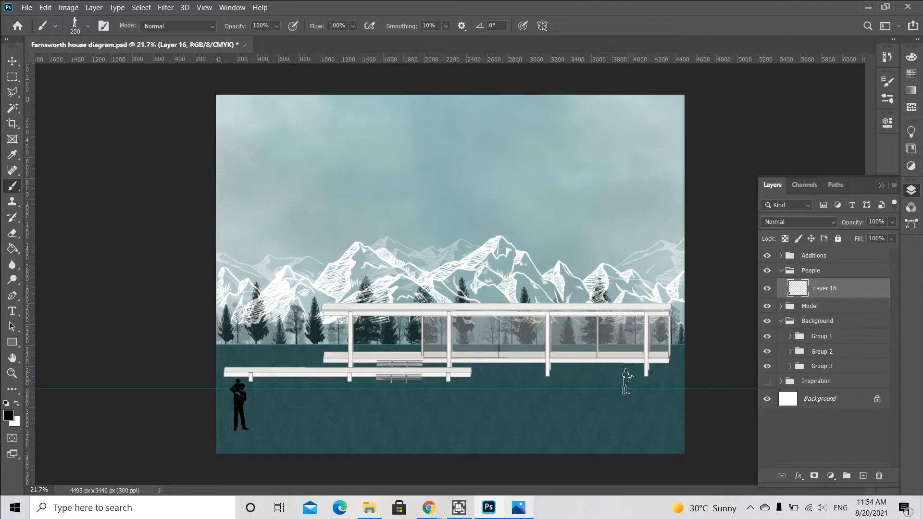
{"action": "left_click", "coordinate": [624, 389]}
Stamp a group of figures on the front terrace at the house's left end.
{"action": "left_click", "coordinate": [887, 123]}
{"action": "left_click", "coordinate": [887, 99]}
{"action": "left_click", "coordinate": [684, 76]}
{"action": "left_click", "coordinate": [300, 358]}
Choose another figure brush and stamp a second person beside the right-hand figure.
{"action": "scroll", "coordinate": [832, 138], "scroll_direction": "down", "scroll_amount": 2}
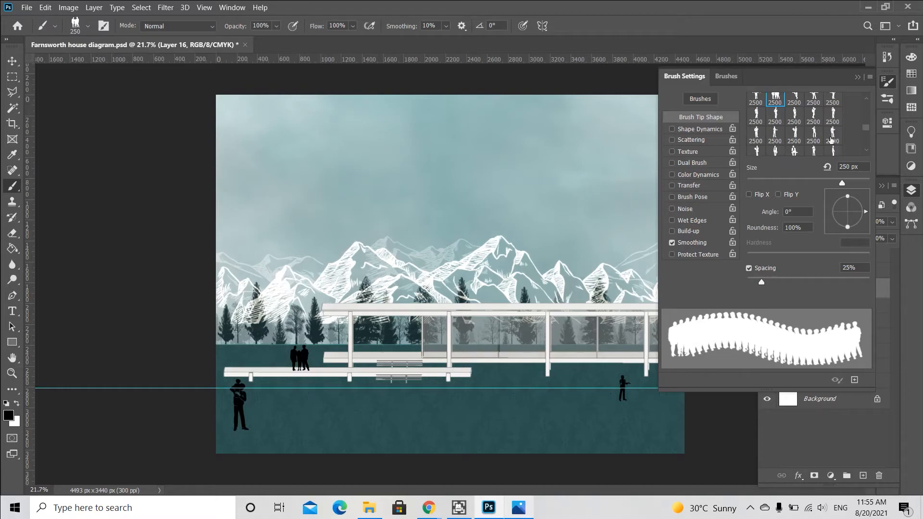
{"action": "left_click", "coordinate": [755, 144]}
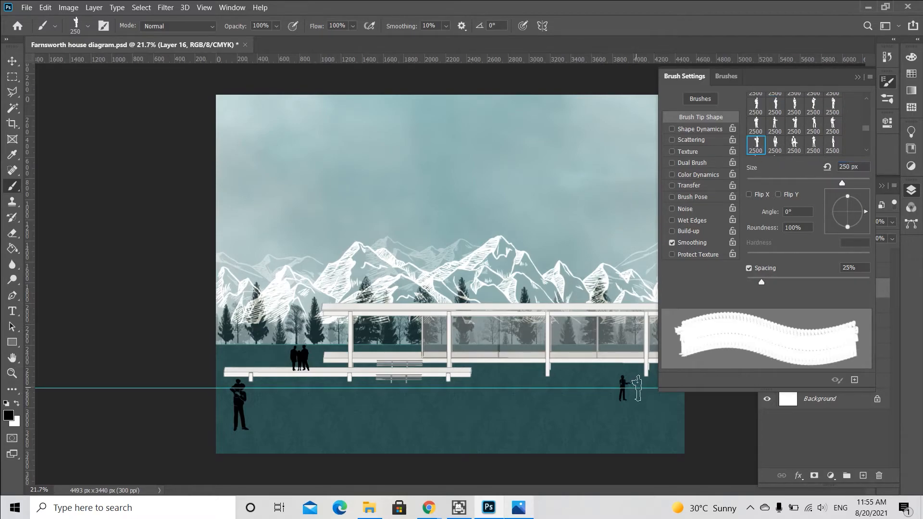
{"action": "scroll", "coordinate": [805, 123], "scroll_direction": "down", "scroll_amount": 1}
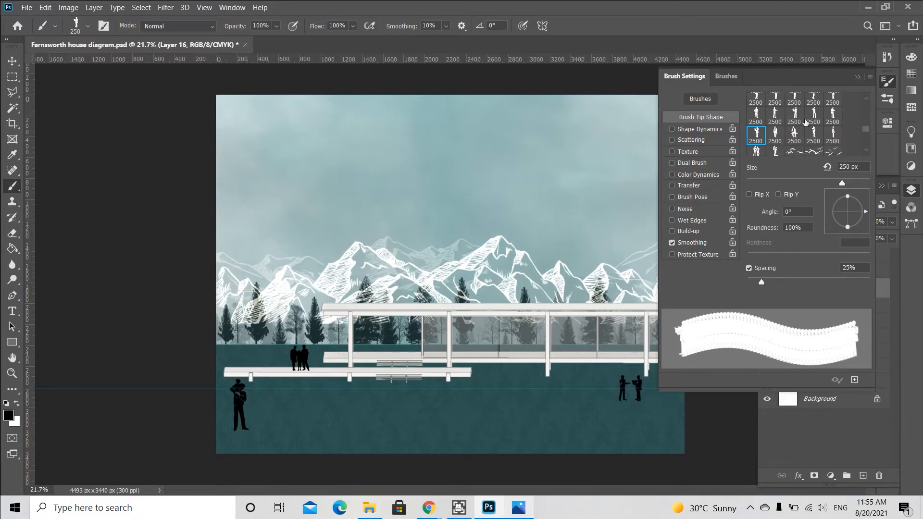
Pick another figure brush, set its size to 200 px, and stamp a person on the porch behind the glass.
{"action": "left_click", "coordinate": [834, 139]}
{"action": "left_click", "coordinate": [849, 166]}
{"action": "type", "text": "150"}
{"action": "key", "text": "BackSpace"}
{"action": "key", "text": "BackSpace"}
{"action": "key", "text": "BackSpace"}
{"action": "type", "text": "200"}
{"action": "key", "text": "Return"}
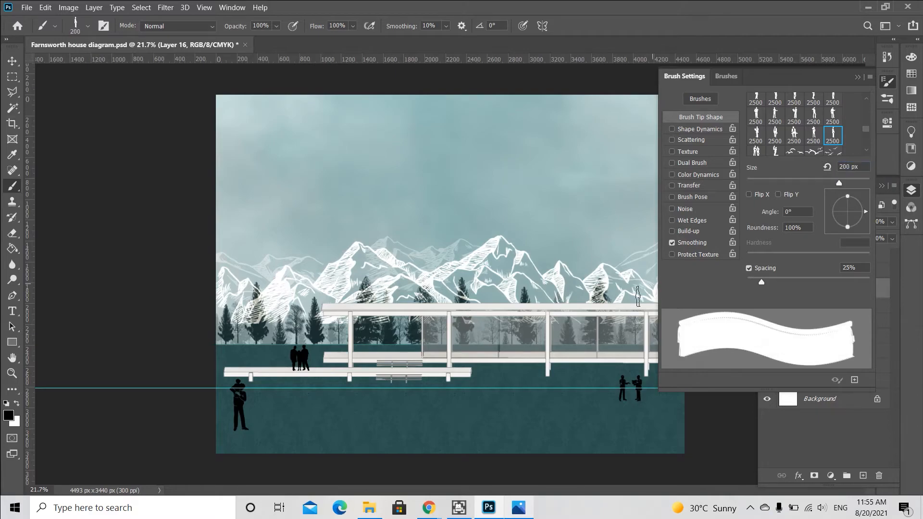
{"action": "left_click", "coordinate": [371, 346]}
Pick a different figure brush at 220 px and stamp a person inside the glass house.
{"action": "left_click", "coordinate": [775, 135]}
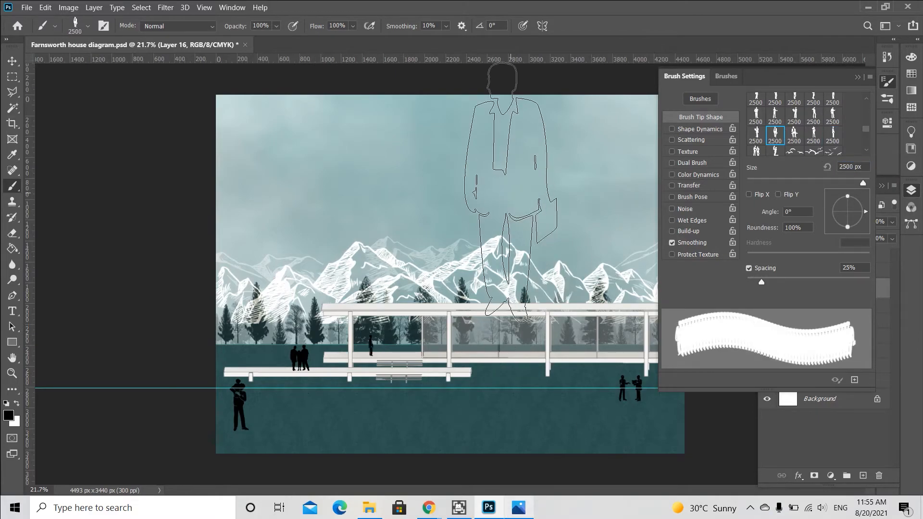
{"action": "double_click", "coordinate": [860, 166]}
{"action": "type", "text": "220"}
{"action": "key", "text": "Return"}
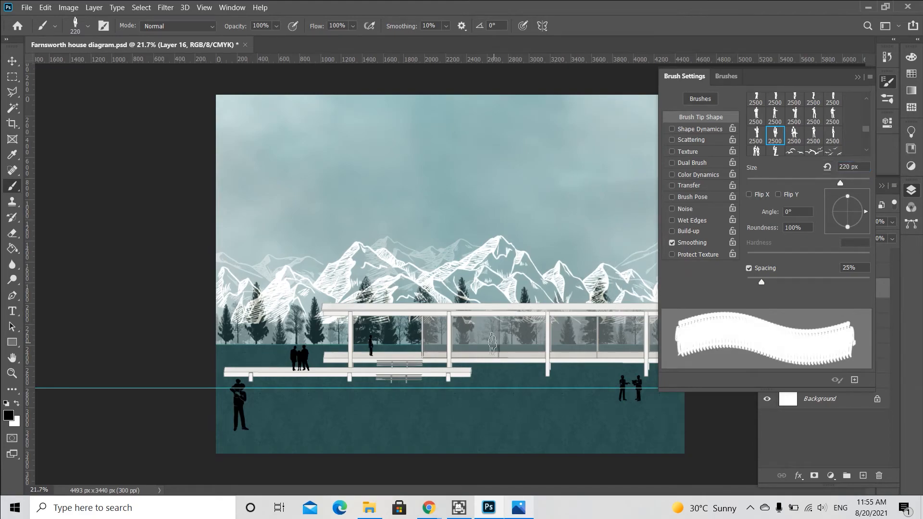
{"action": "left_click", "coordinate": [486, 344]}
Choose one more figure brush at 220 px and stamp a person beside the previous one inside the house.
{"action": "left_click", "coordinate": [814, 135]}
{"action": "left_click", "coordinate": [833, 135]}
{"action": "double_click", "coordinate": [861, 166]}
{"action": "type", "text": "220"}
{"action": "key", "text": "Return"}
{"action": "left_click", "coordinate": [474, 344]}
{"action": "left_click", "coordinate": [858, 77]}
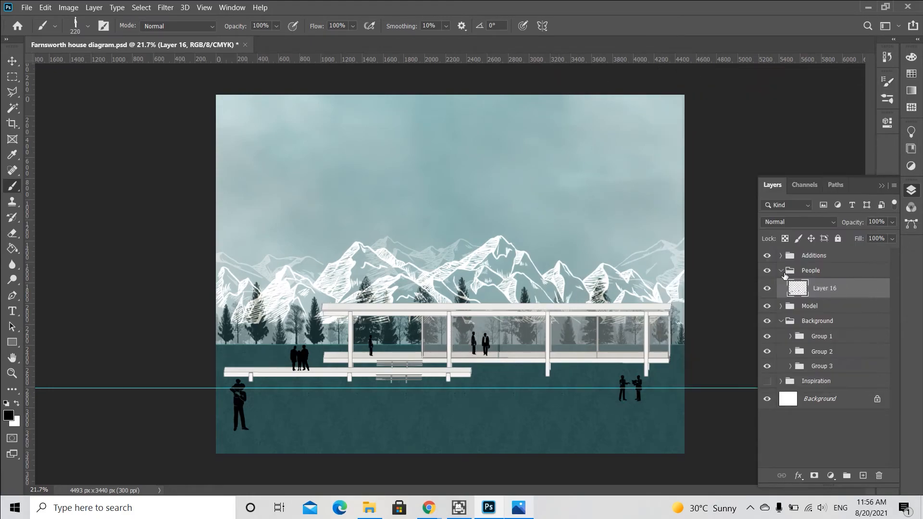
Create a new layer inside the Additions group and name it Birds.
{"action": "left_click", "coordinate": [782, 270]}
{"action": "left_click", "coordinate": [792, 256]}
{"action": "left_click", "coordinate": [863, 476]}
{"action": "double_click", "coordinate": [823, 273]}
{"action": "type", "text": "Birds"}
{"action": "key", "text": "Return"}
Load the SS-birds-flying brush set and stamp a flock of birds in the upper-left sky.
{"action": "left_click", "coordinate": [887, 98]}
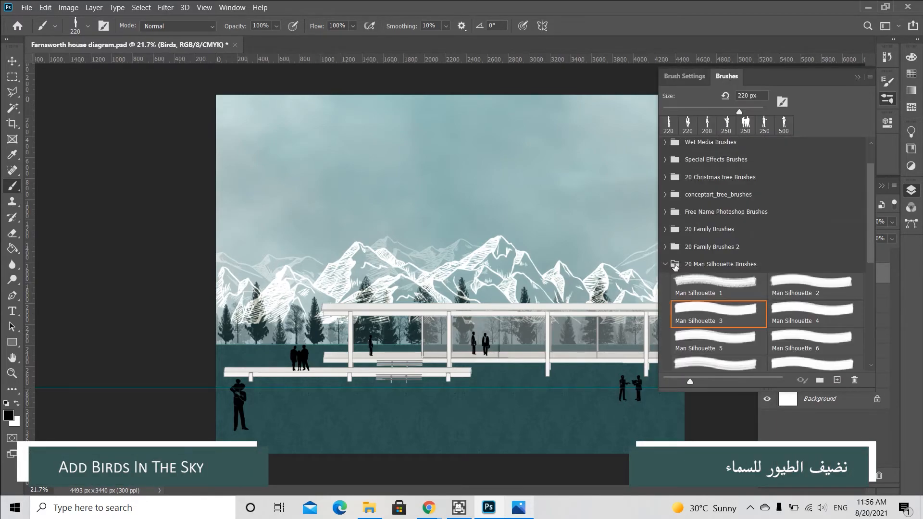
{"action": "left_click", "coordinate": [675, 264]}
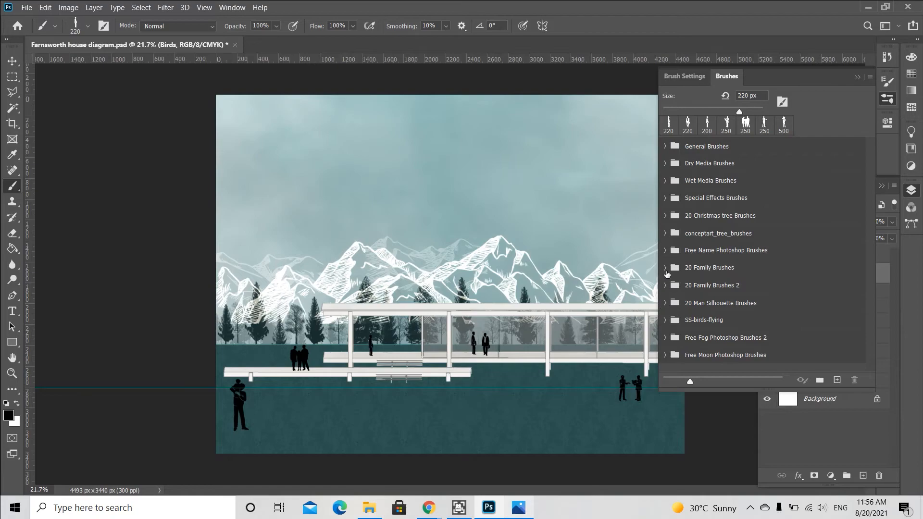
{"action": "left_click", "coordinate": [665, 320]}
{"action": "scroll", "coordinate": [688, 286], "scroll_direction": "down", "scroll_amount": 1}
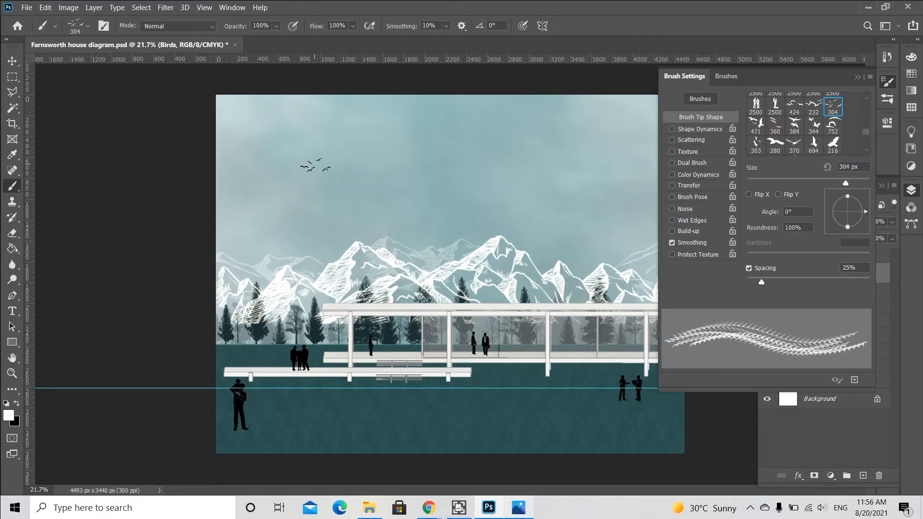
{"action": "key", "text": "bracketright"}
{"action": "key", "text": "bracketright"}
{"action": "key", "text": "bracketleft"}
{"action": "left_click", "coordinate": [283, 161]}
Stamp additional bird flocks nearby using two other bird brushes.
{"action": "left_click", "coordinate": [796, 110]}
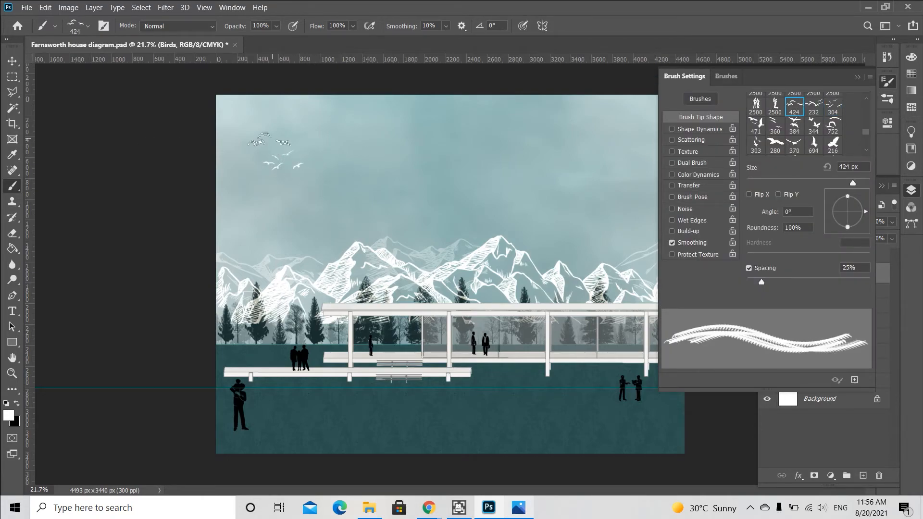
{"action": "left_click", "coordinate": [253, 178]}
{"action": "left_click", "coordinate": [813, 105]}
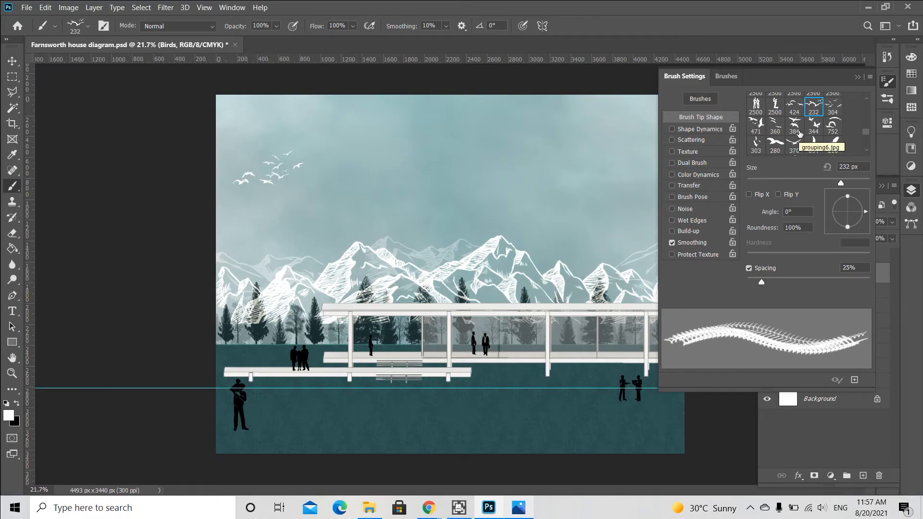
{"action": "left_click", "coordinate": [756, 124]}
{"action": "left_click", "coordinate": [813, 105]}
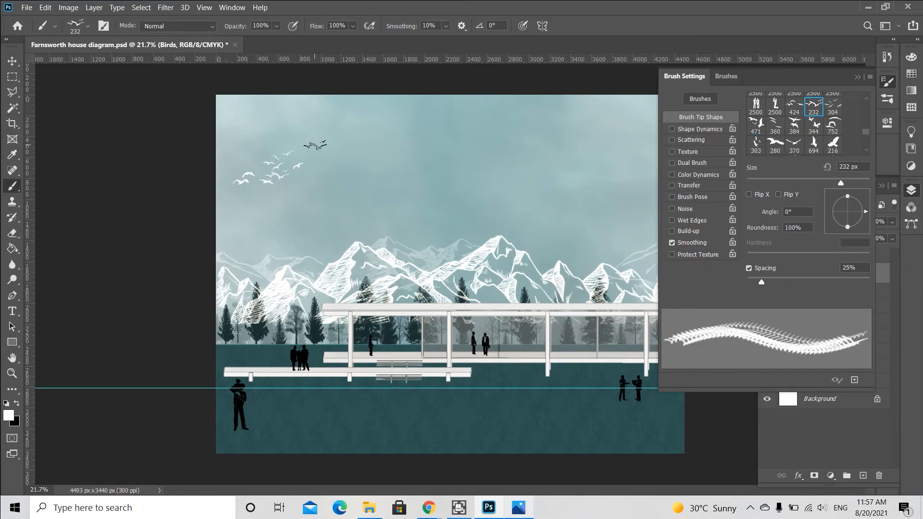
{"action": "left_click", "coordinate": [309, 176]}
{"action": "left_click", "coordinate": [858, 77]}
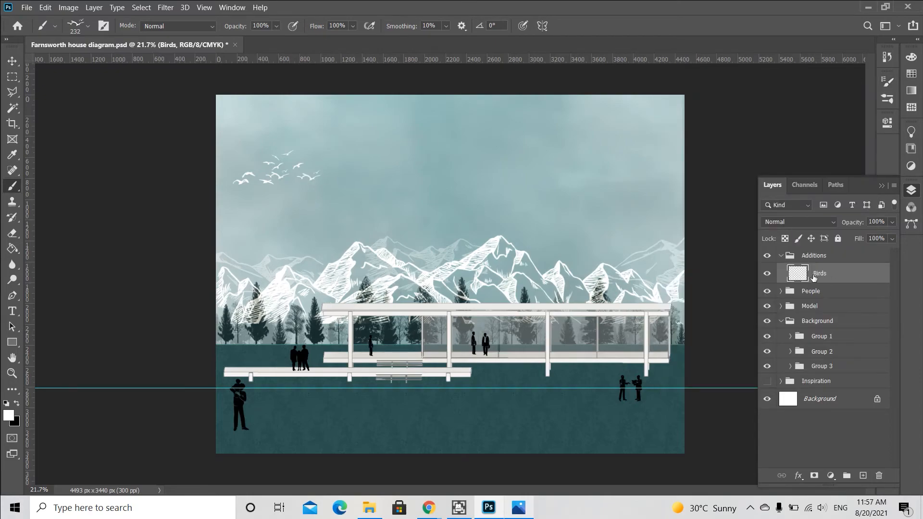
Free-transform the birds layer to shift the flock slightly right.
{"action": "key", "text": "ctrl+t"}
{"action": "left_click_drag", "start_coordinate": [288, 181], "coordinate": [315, 179]}
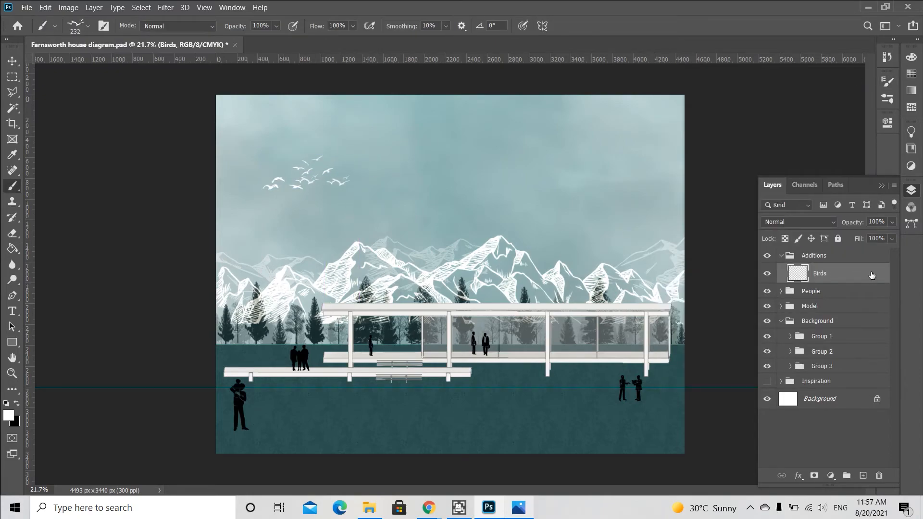
{"action": "left_click", "coordinate": [827, 255]}
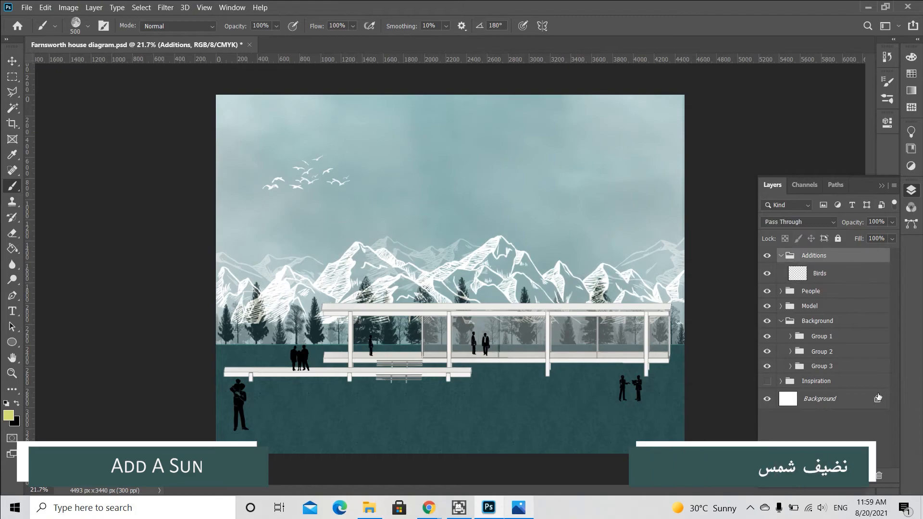
Create a new layer in the Additions group named SUn.
{"action": "key", "text": "ctrl+shift+alt+n"}
{"action": "double_click", "coordinate": [823, 273]}
{"action": "type", "text": "SUn"}
{"action": "key", "text": "Return"}
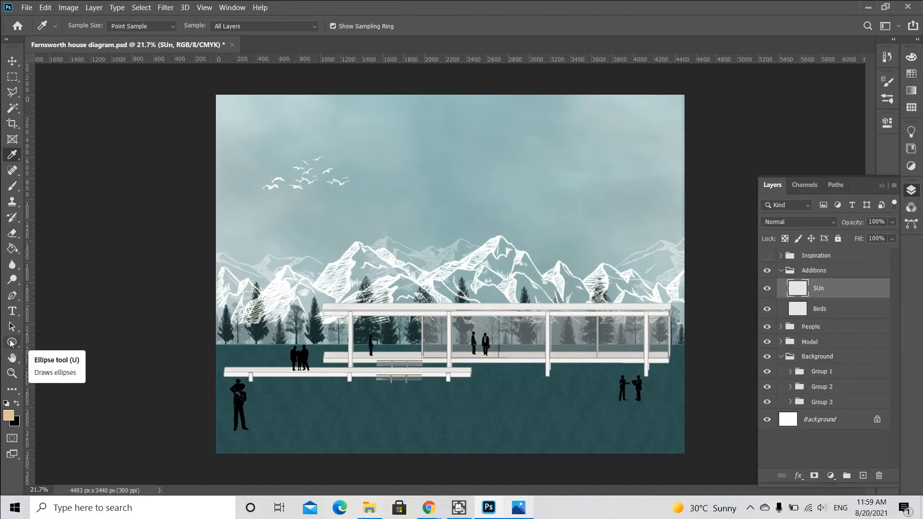
Draw a 340 px circle in the upper-right sky with a beige fill and no stroke.
{"action": "left_click", "coordinate": [12, 343]}
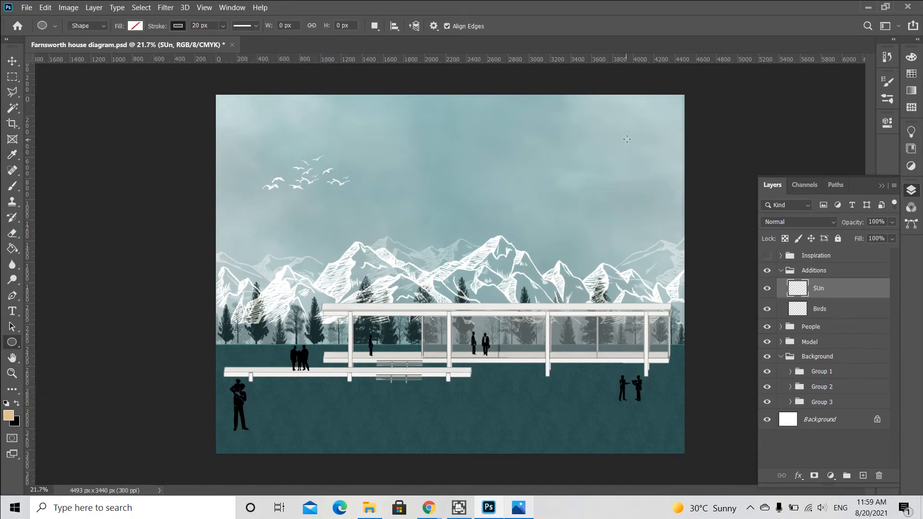
{"action": "left_click_drag", "start_coordinate": [628, 138], "coordinate": [610, 156]}
{"action": "left_click", "coordinate": [718, 214]}
{"action": "left_click", "coordinate": [719, 277]}
{"action": "left_click", "coordinate": [737, 213]}
{"action": "left_click", "coordinate": [724, 236]}
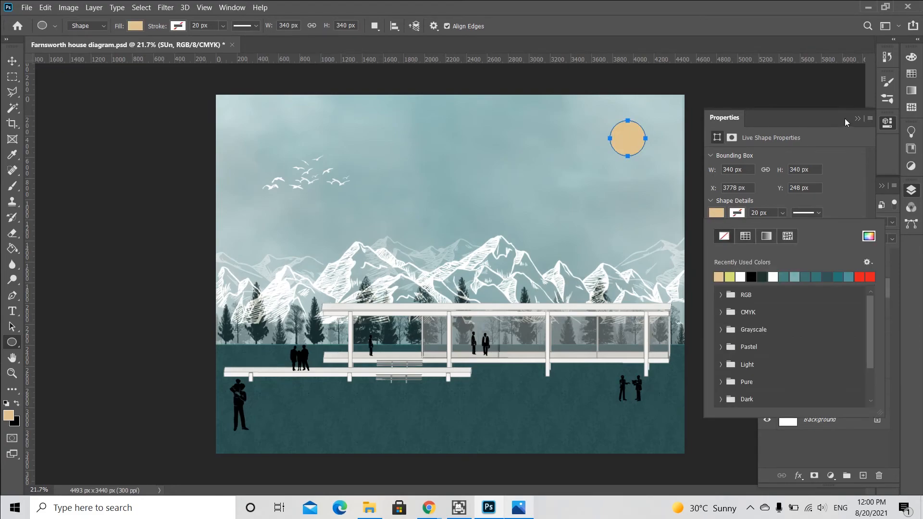
Duplicate the sun circle, offsetting the copy slightly down and left.
{"action": "key", "text": "v"}
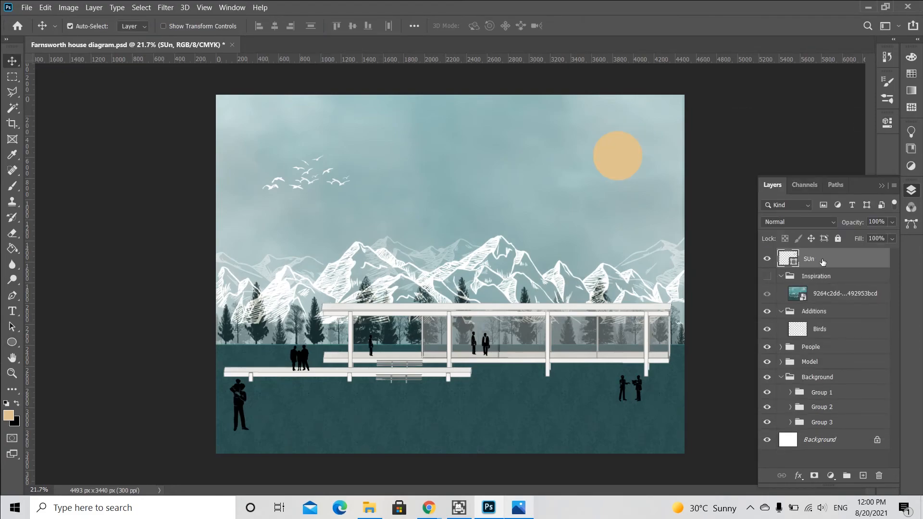
{"action": "left_click_drag", "start_coordinate": [626, 165], "coordinate": [618, 176]}
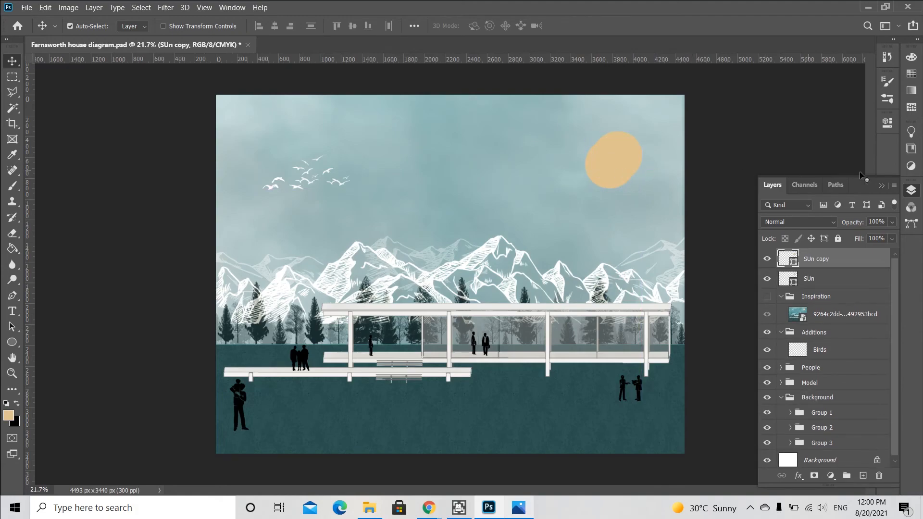
Give the copied circle no fill and a white 10 px stroke.
{"action": "left_click", "coordinate": [888, 99]}
{"action": "left_click", "coordinate": [716, 212]}
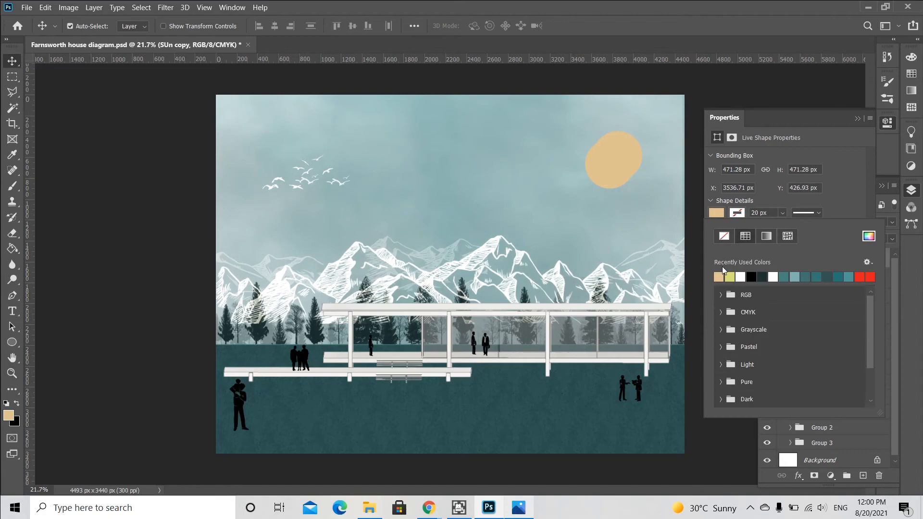
{"action": "left_click", "coordinate": [724, 236]}
{"action": "left_click", "coordinate": [737, 214]}
{"action": "left_click", "coordinate": [743, 277]}
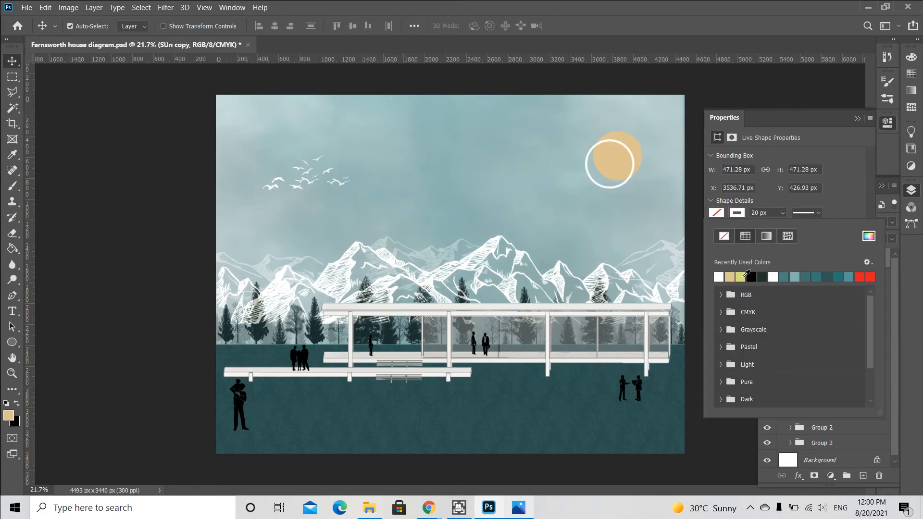
{"action": "left_click", "coordinate": [776, 212]}
{"action": "type", "text": "1"}
{"action": "key", "text": "Return"}
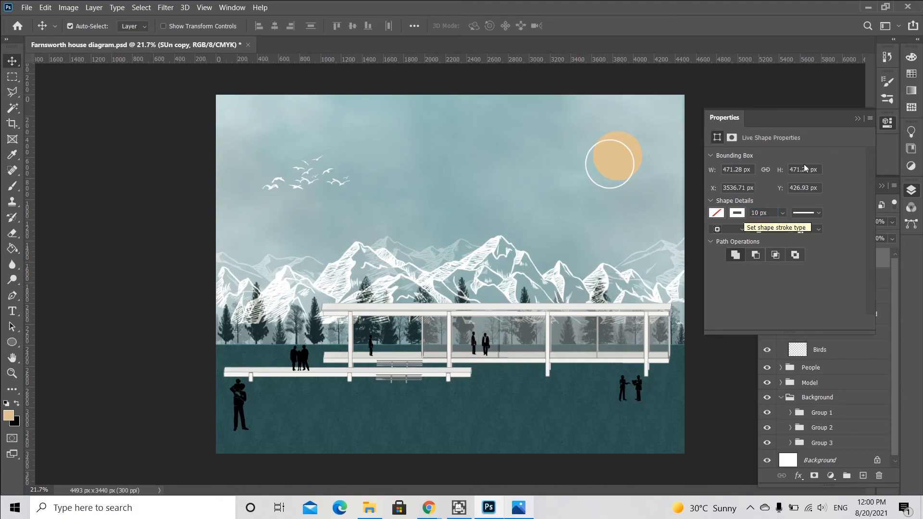
{"action": "left_click", "coordinate": [857, 118]}
Move the ring layer below the sun and nudge the ring up and right so it slightly offsets the disc.
{"action": "left_click_drag", "start_coordinate": [824, 263], "coordinate": [815, 284]}
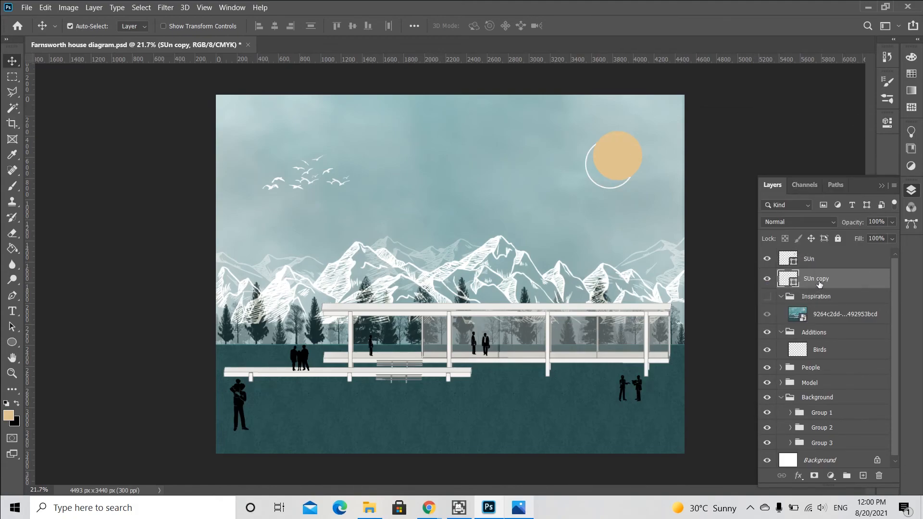
{"action": "key", "text": "ctrl+t"}
{"action": "key", "text": "Right"}
{"action": "key", "text": "Right"}
{"action": "key", "text": "Right"}
{"action": "key", "text": "Right"}
{"action": "key", "text": "Up"}
{"action": "key", "text": "Up"}
{"action": "key", "text": "Up"}
{"action": "key", "text": "Up"}
{"action": "key", "text": "Up"}
{"action": "key", "text": "Up"}
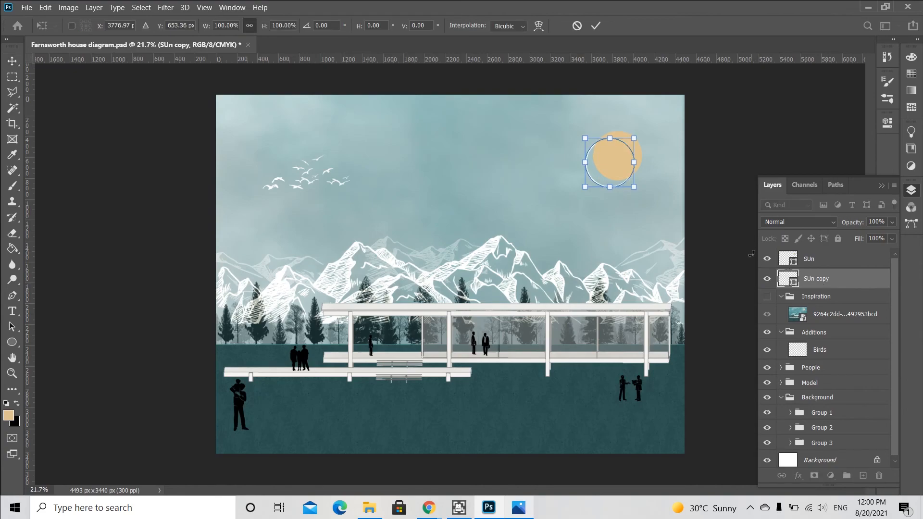
{"action": "key", "text": "Right"}
{"action": "key", "text": "Right"}
{"action": "key", "text": "Right"}
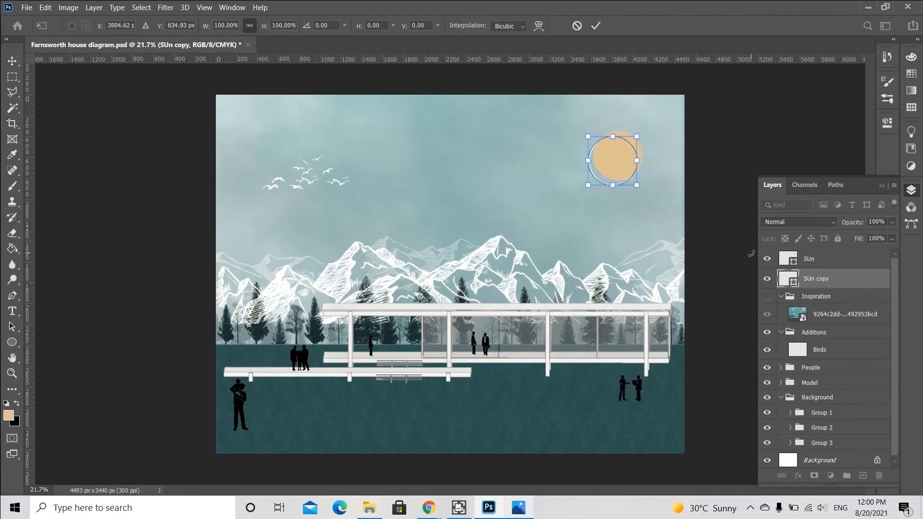
{"action": "key", "text": "Return"}
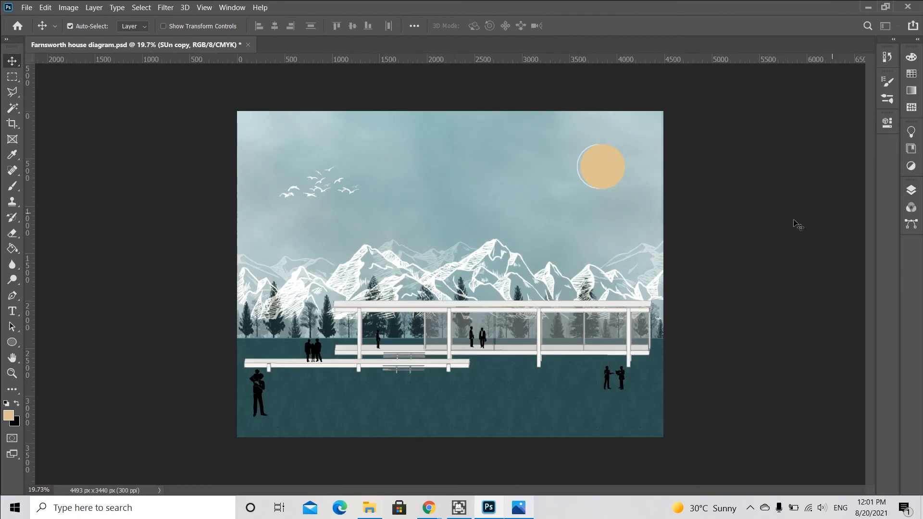
{"action": "left_click", "coordinate": [712, 242]}
{"action": "scroll", "coordinate": [382, 355], "scroll_direction": "up", "scroll_amount": 1}
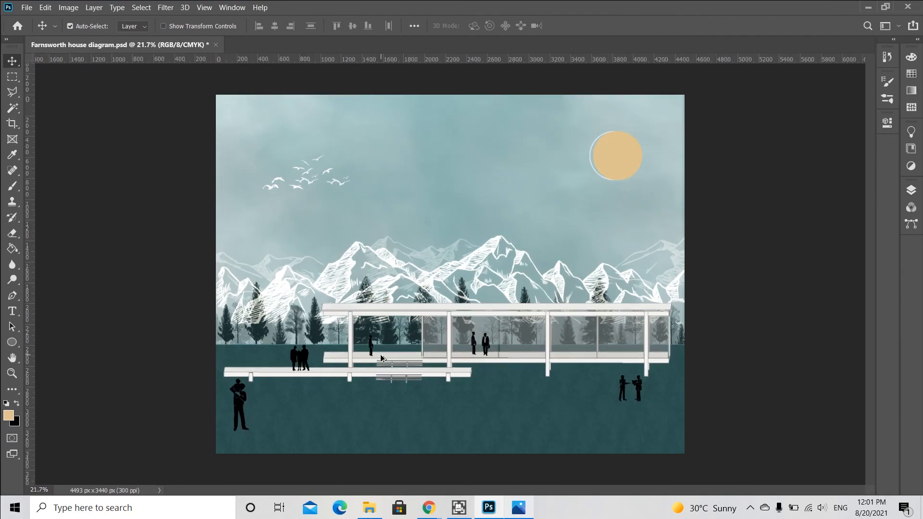